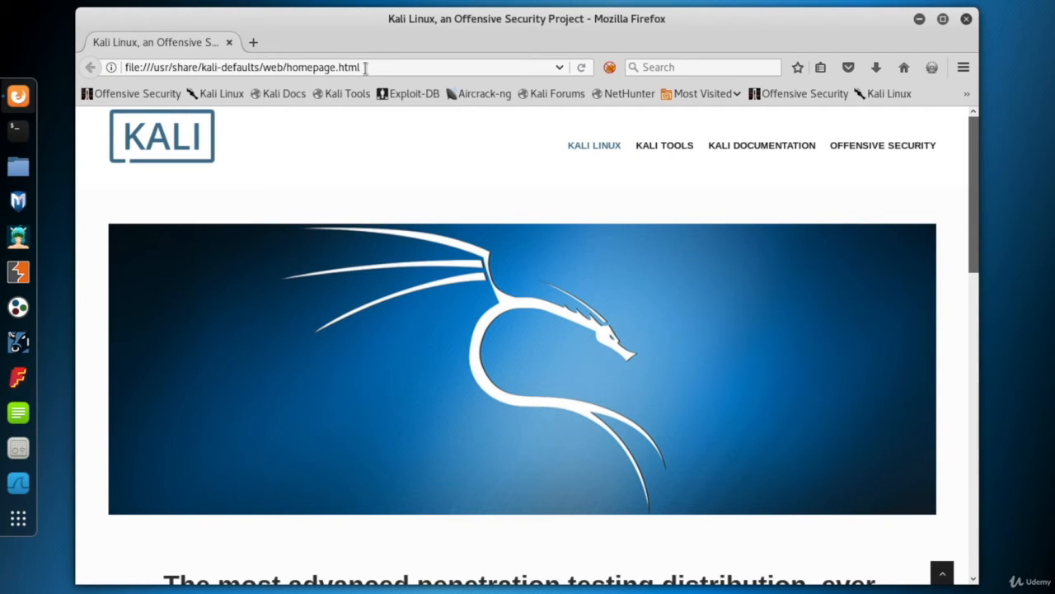
# Search the web for "owasp zap" and open the OWASP Zed Attack Proxy Project page in a maximized window
pyautogui.click(366, 67)
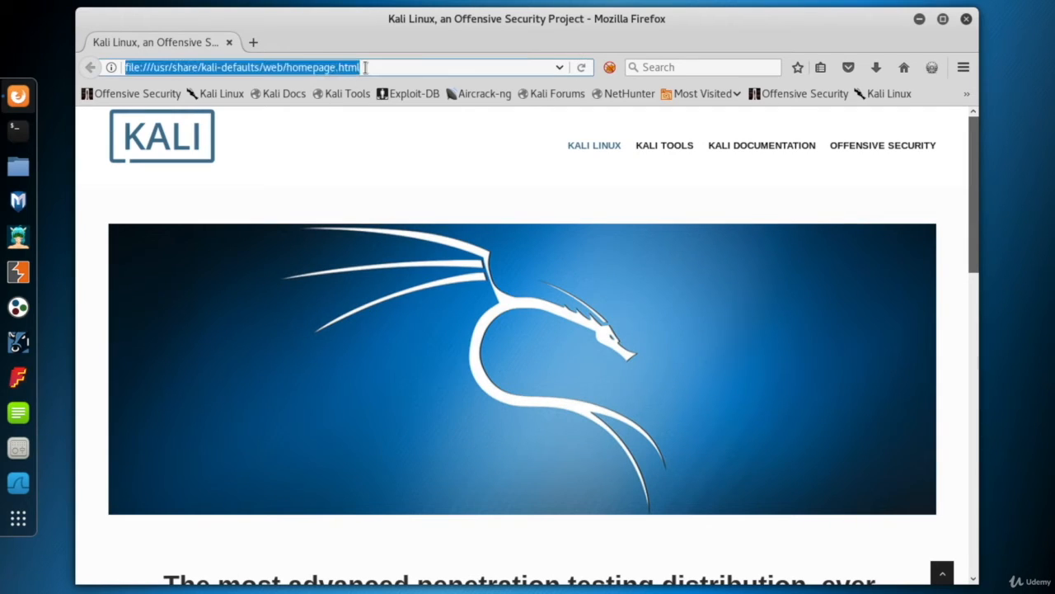
pyautogui.write('owasp zap')
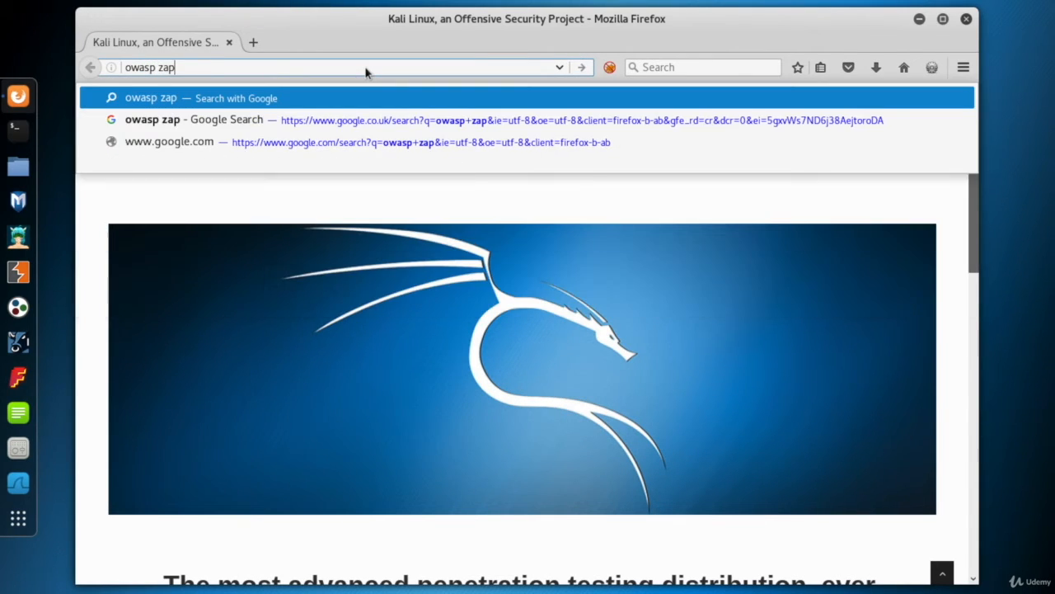
pyautogui.press('Return')
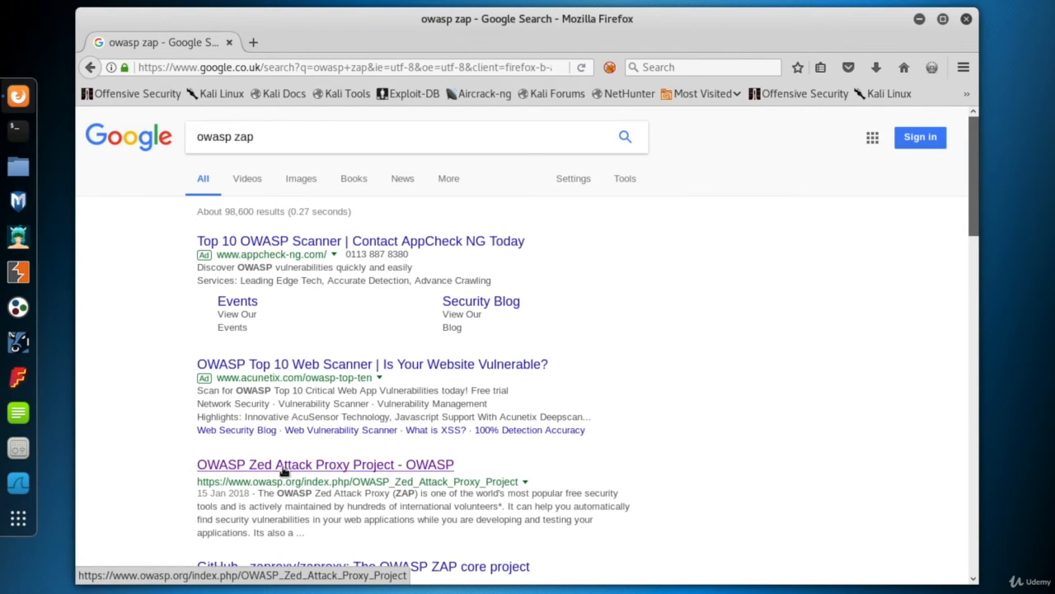
pyautogui.click(285, 467)
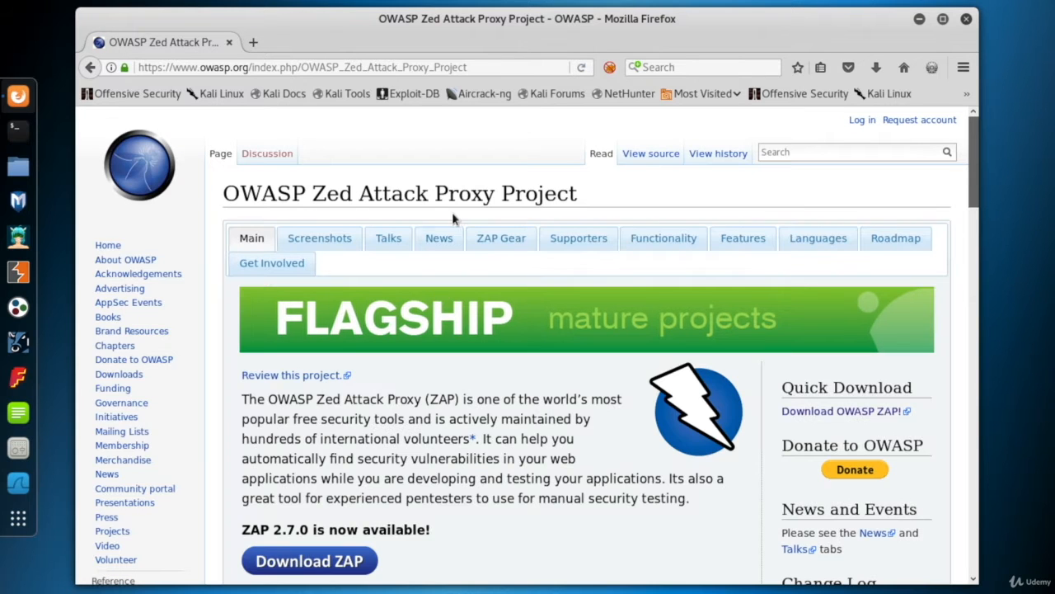
pyautogui.doubleClick(834, 23)
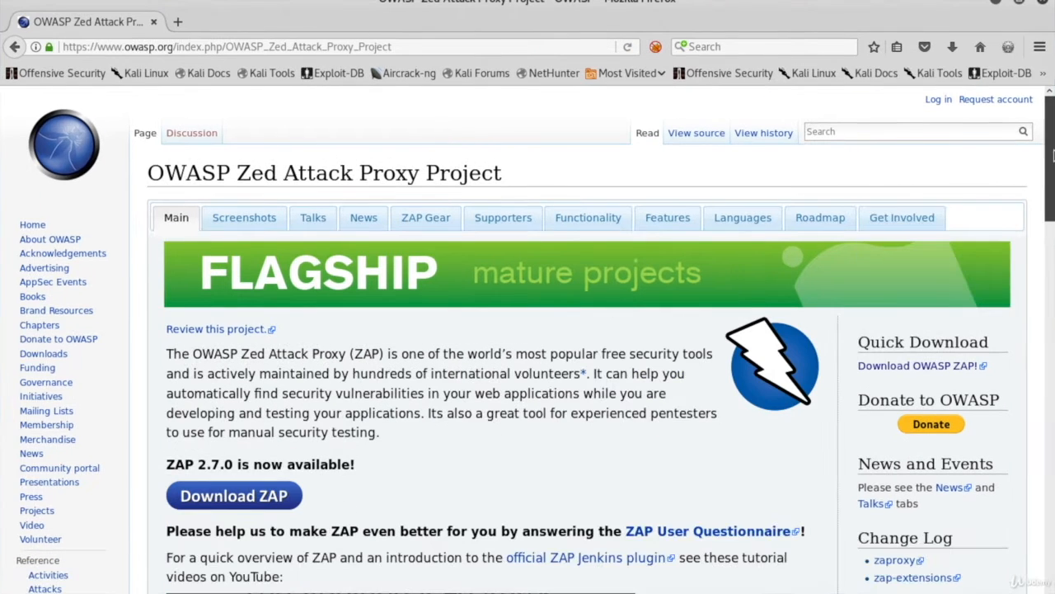
# Open the ZAP download page from the OWASP project page and check its GitHub address
pyautogui.moveTo(1052, 156); pyautogui.dragTo(1052, 124)
pyautogui.click(233, 500)
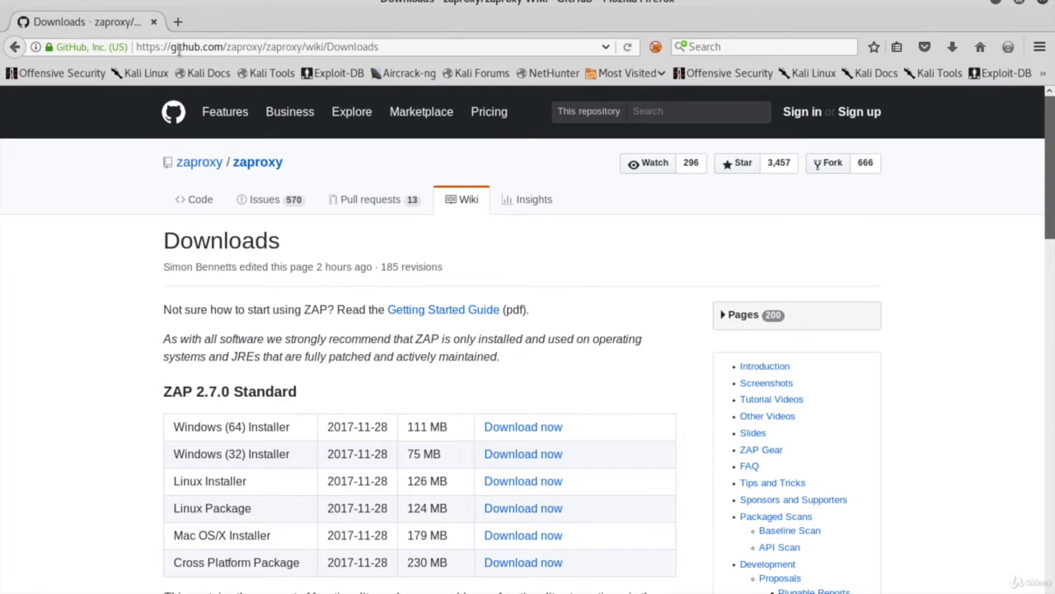
pyautogui.click(178, 48)
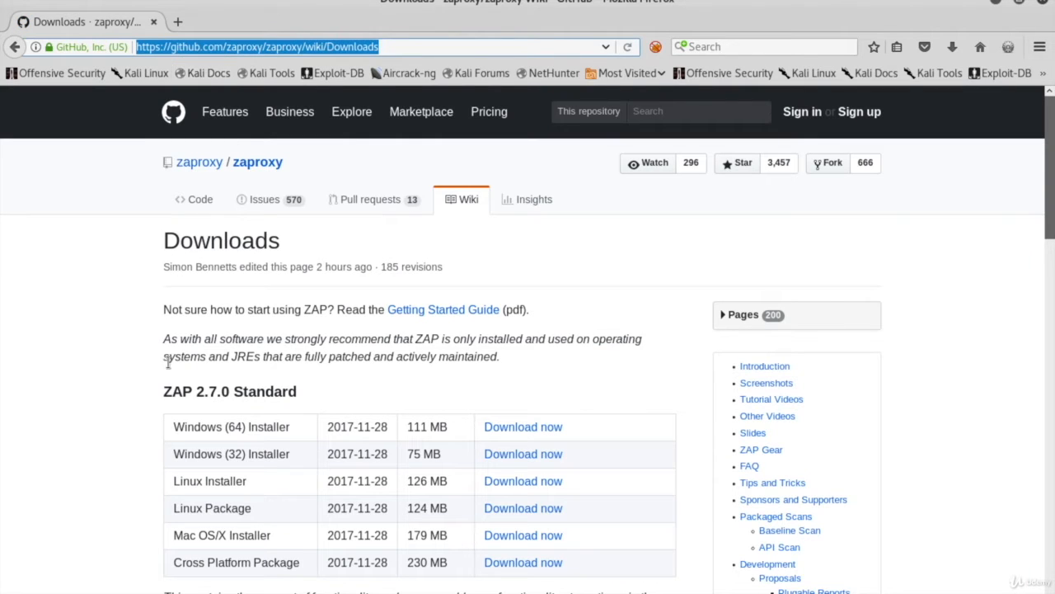
pyautogui.click(95, 373)
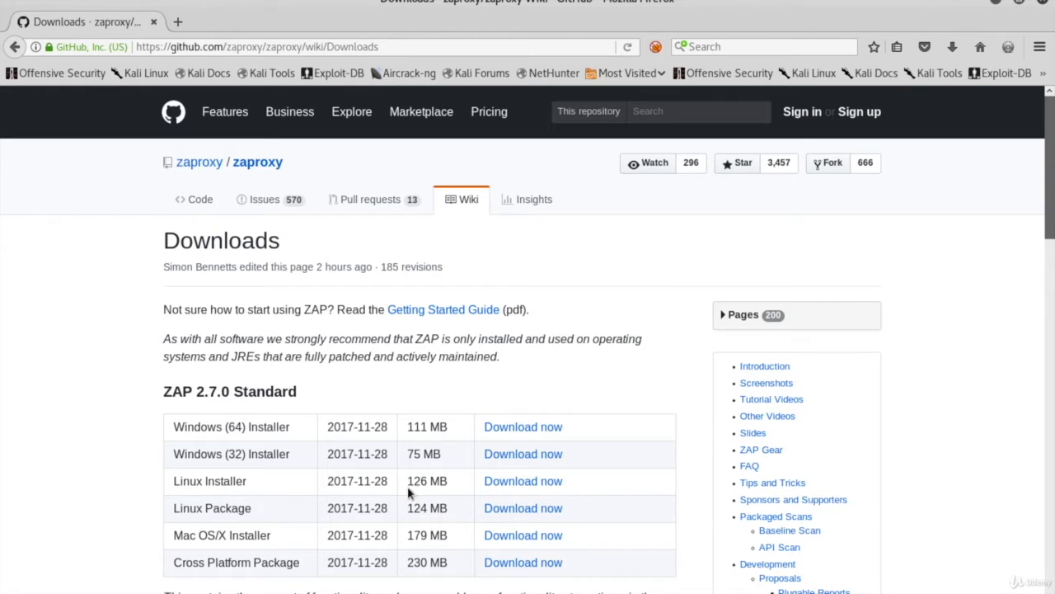
# Download the ZAP 2.7.0 Standard Linux Installer and show ZAP_2_7_0_unix.sh in its containing folder
pyautogui.click(542, 487)
pyautogui.click(952, 47)
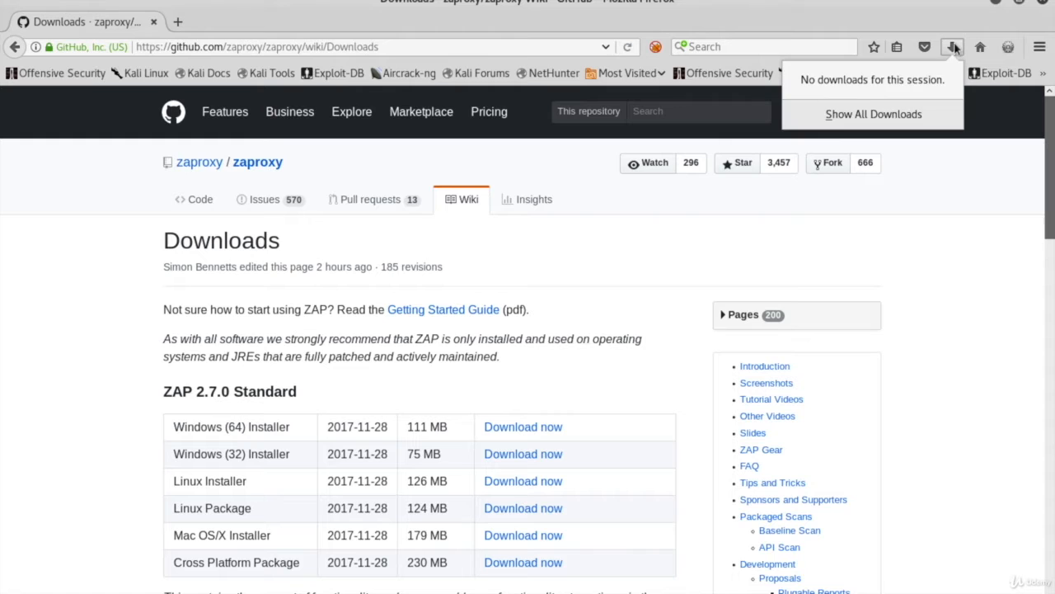
pyautogui.click(882, 115)
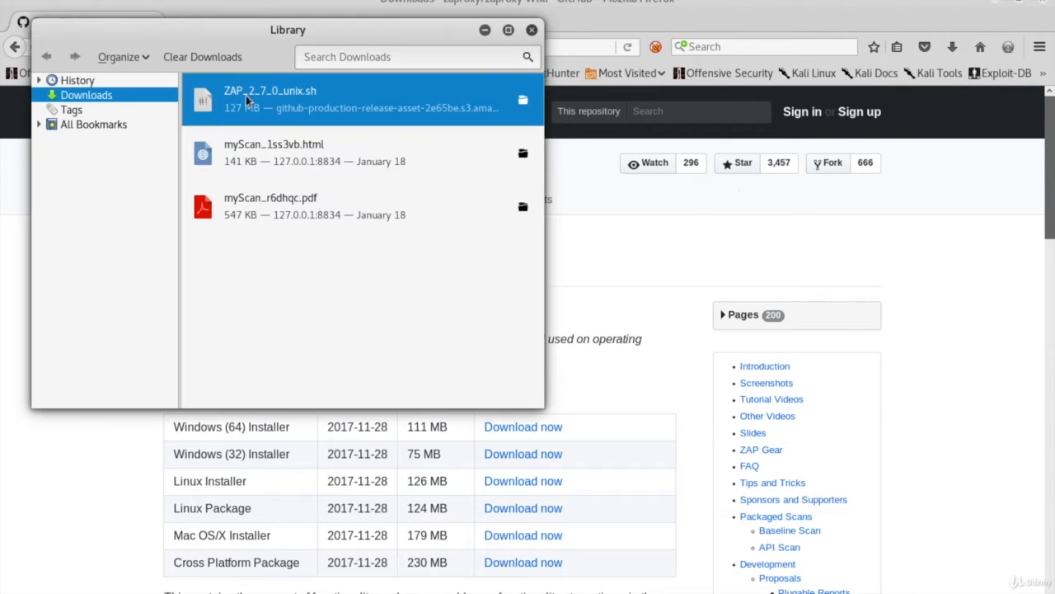
pyautogui.click(522, 100)
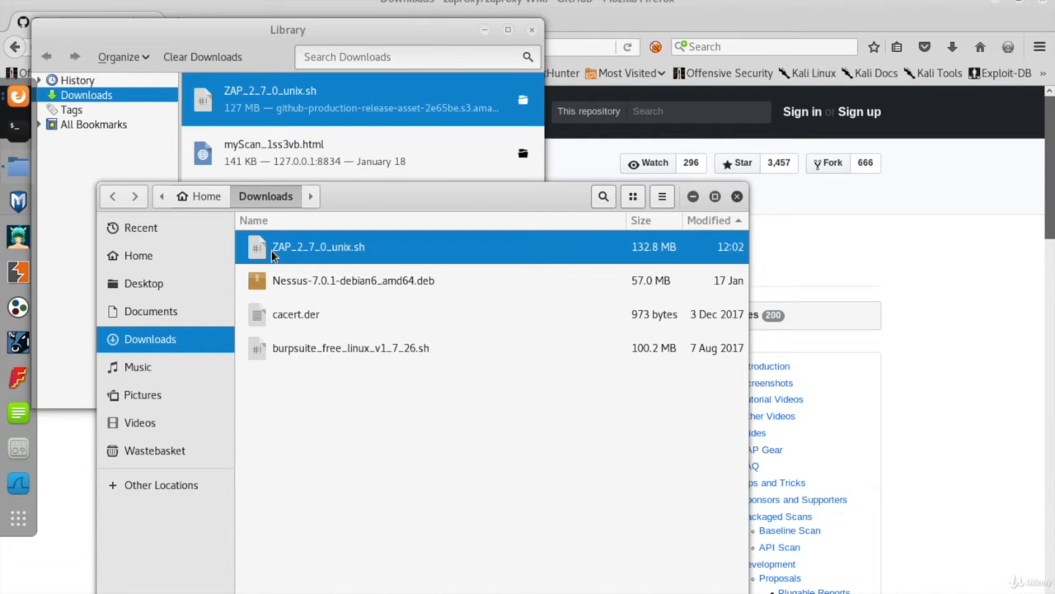
# Switch to the terminal, change to the Downloads directory and list all its files with ls -al
pyautogui.click(15, 130)
pyautogui.write('cd Downloads/')
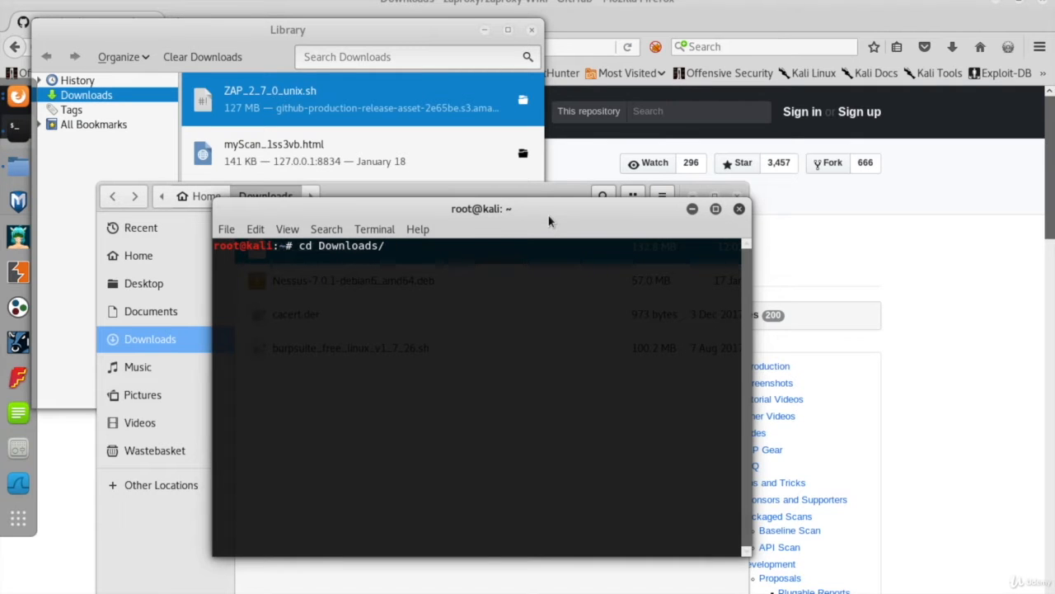
pyautogui.press('Return')
pyautogui.write('ls -al')
pyautogui.press('Return')
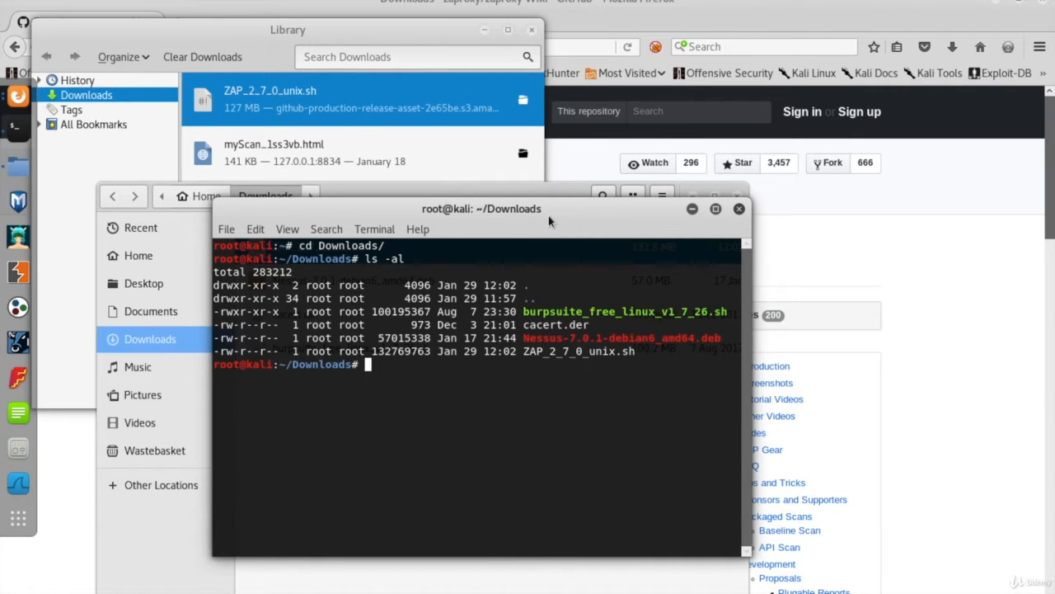
# Check the file type of ZAP_2_7_0_unix.sh with the file command
pyautogui.write('file ZA')
pyautogui.press('Tab')
pyautogui.press('Return')
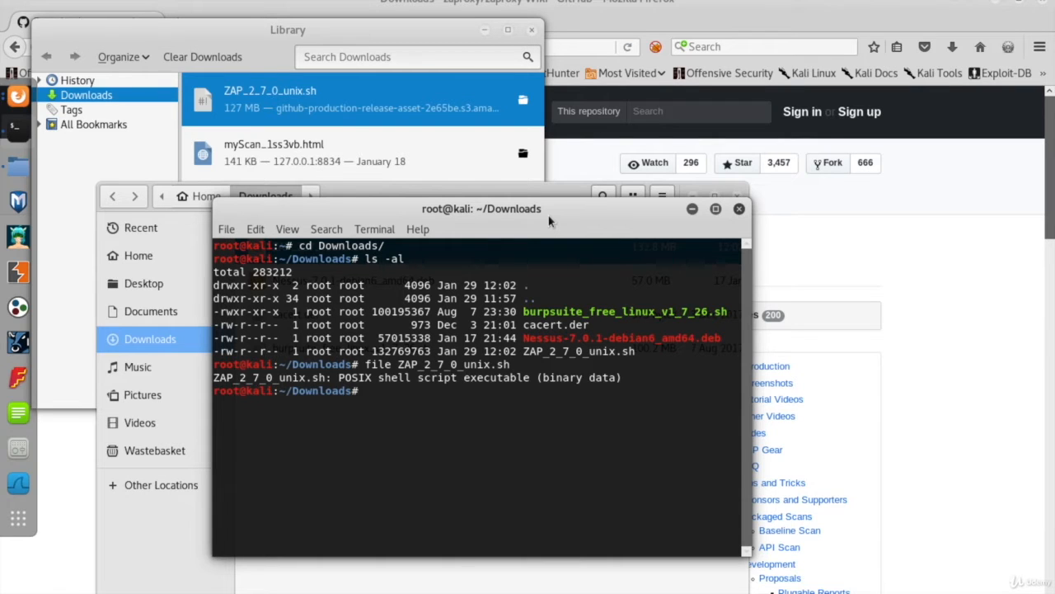
pyautogui.moveTo(377, 378); pyautogui.dragTo(534, 377)
pyautogui.click(508, 390)
pyautogui.write('./ZA')
pyautogui.press('BackSpace')
pyautogui.press('BackSpace')
pyautogui.press('BackSpace')
pyautogui.press('BackSpace')
# Check the permissions of ZAP_2_7_0_unix.sh in the listing and set them to 755 with chmod
pyautogui.moveTo(214, 351); pyautogui.dragTo(280, 351)
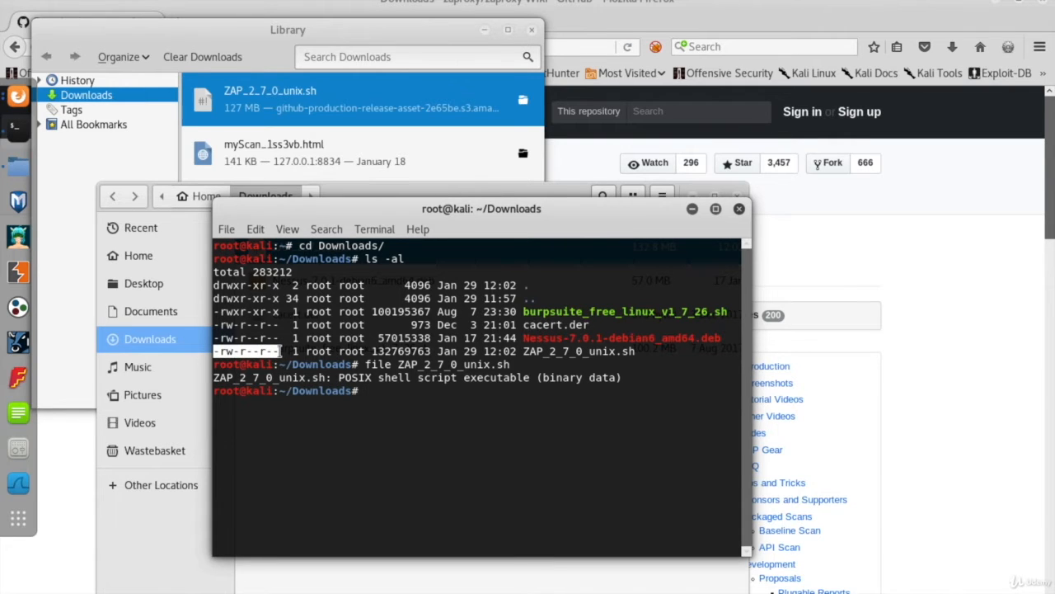
pyautogui.click(389, 397)
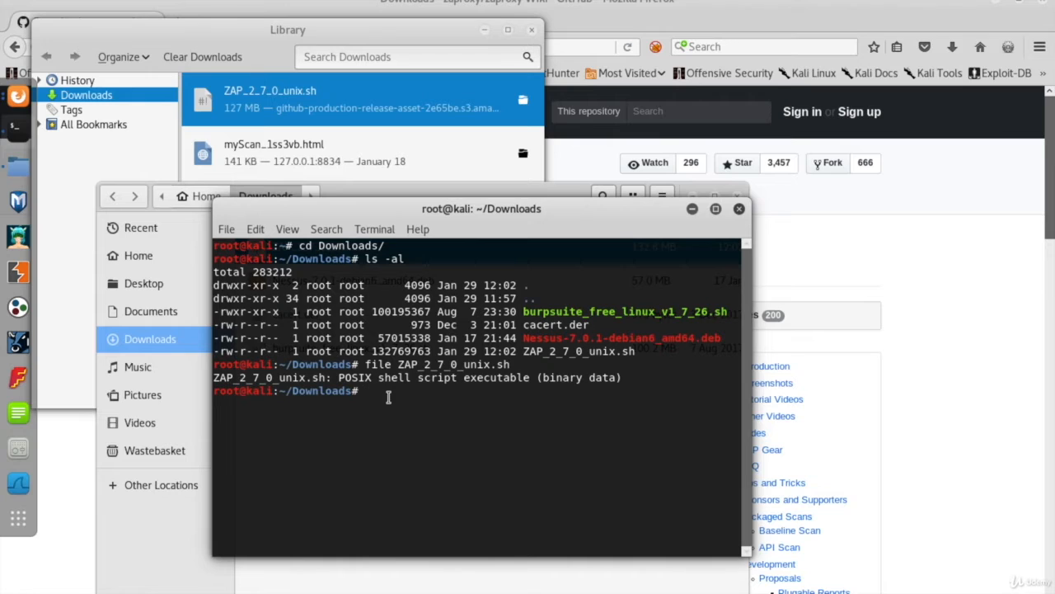
pyautogui.write('chmod 755 ZAP')
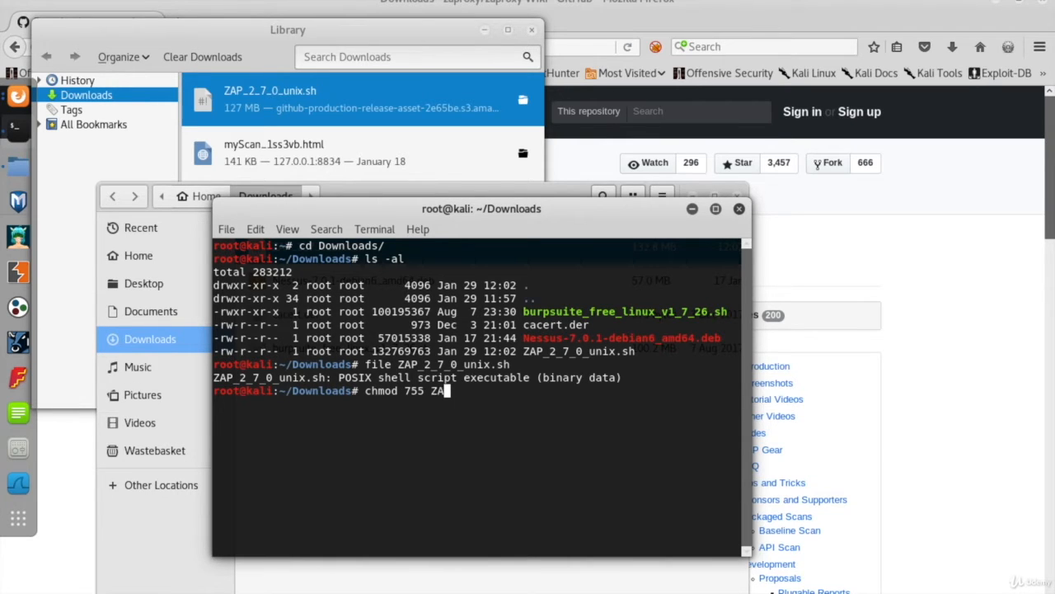
pyautogui.press('Tab')
pyautogui.press('Return')
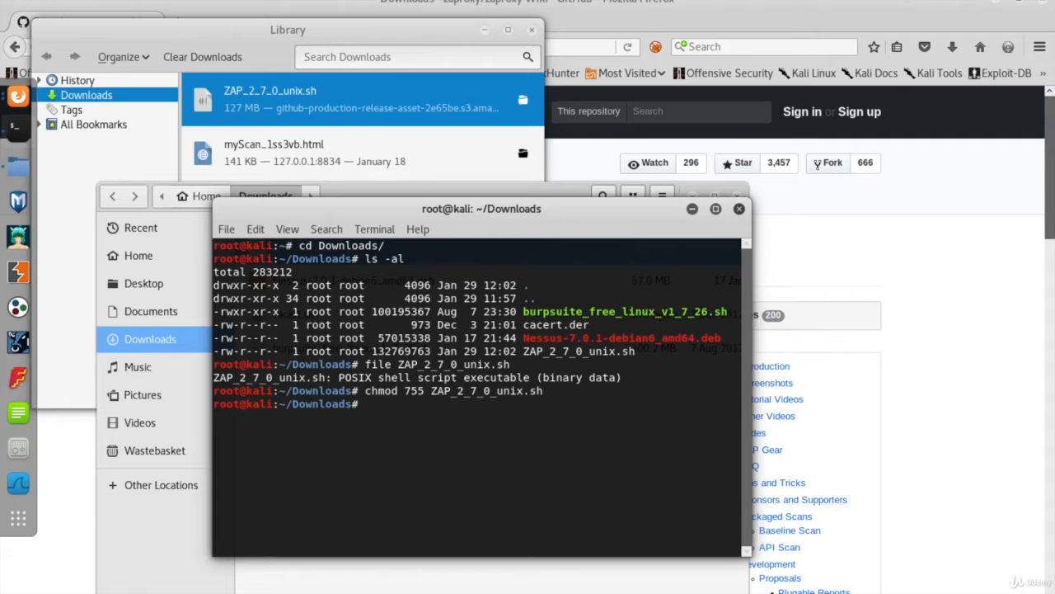
# List the Downloads directory again with ls -al to verify the installer's permissions
pyautogui.write('ls -al')
pyautogui.press('Return')
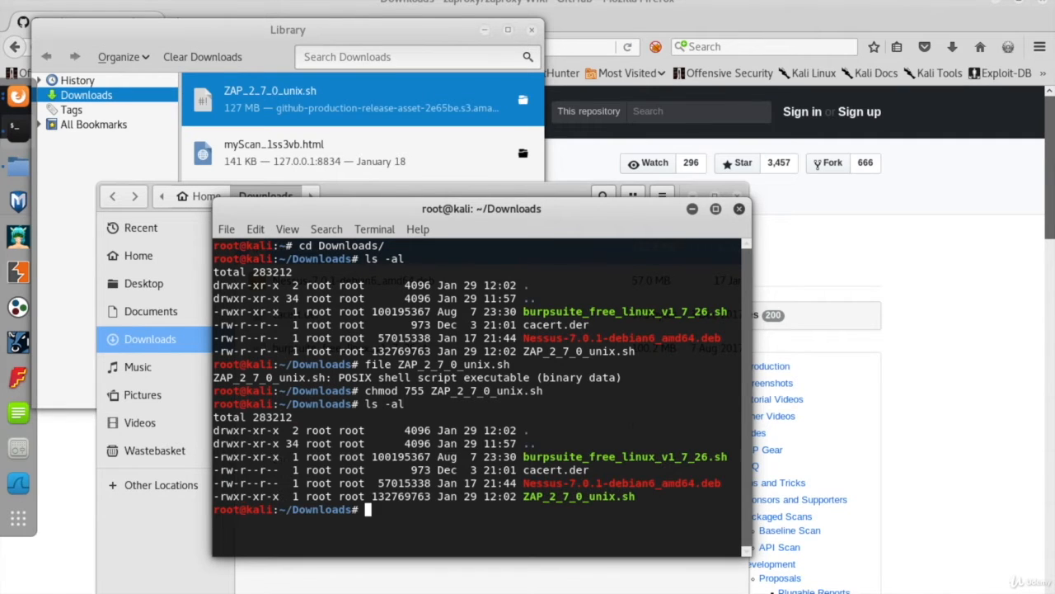
pyautogui.write('./ZAP')
pyautogui.press('Tab')
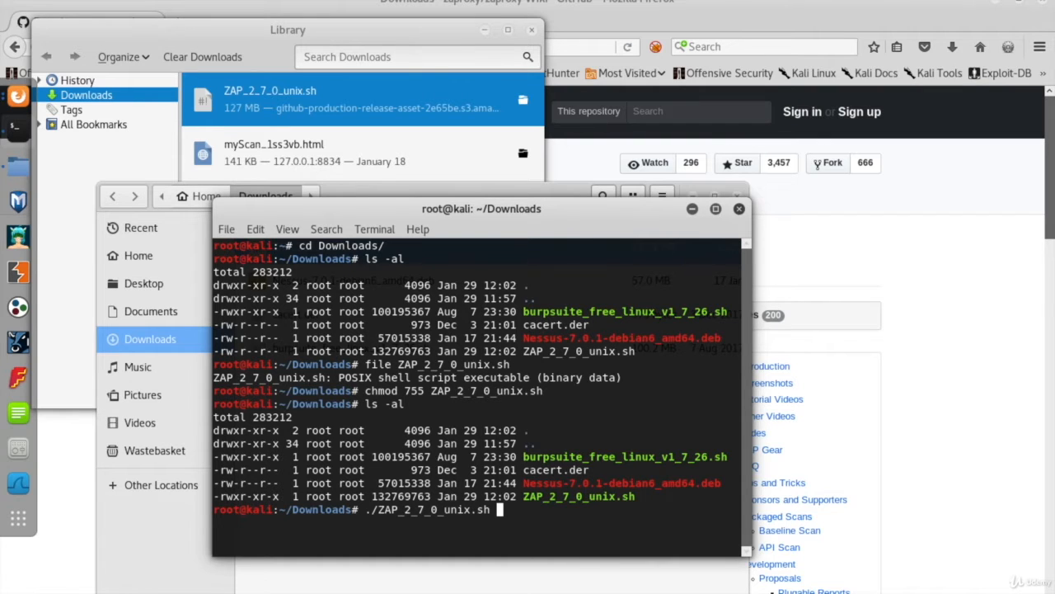
pyautogui.hotkey('ctrl', 'u')
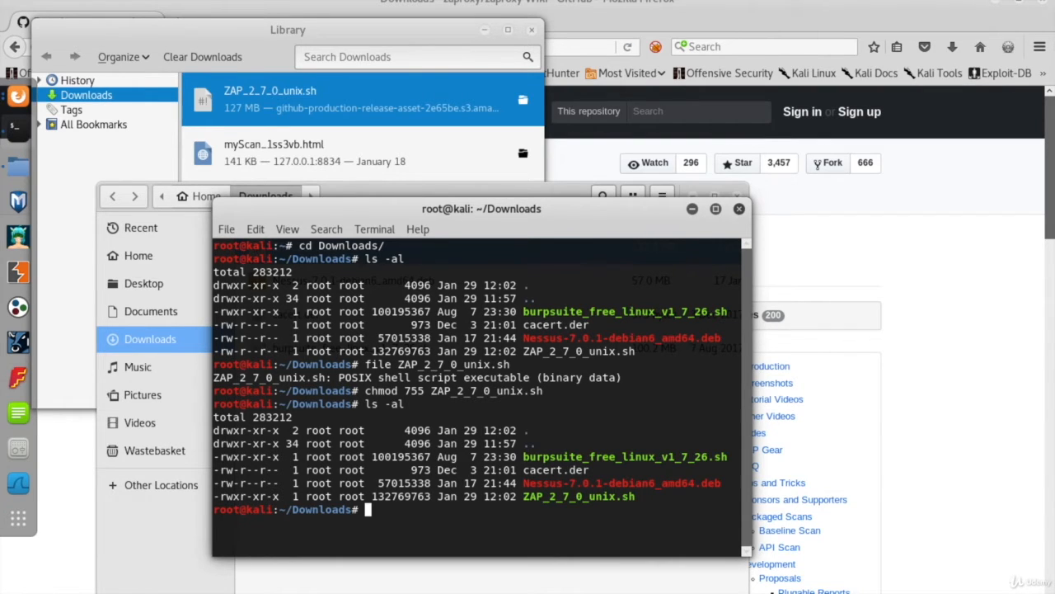
pyautogui.hotkey('ctrl', 'l')
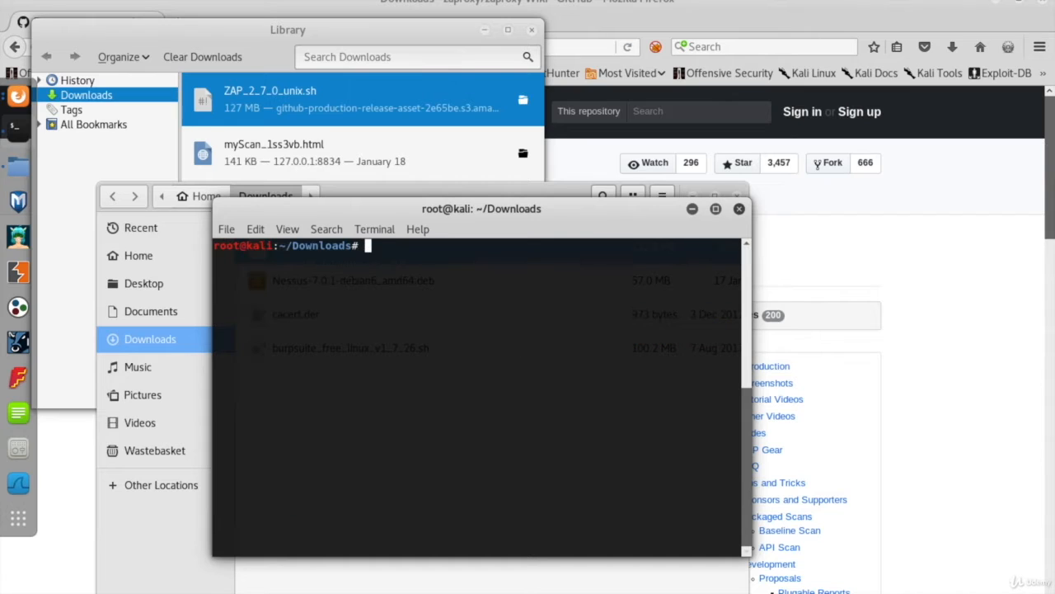
pyautogui.write('owasp-zap')
pyautogui.hotkey('ctrl', 'u')
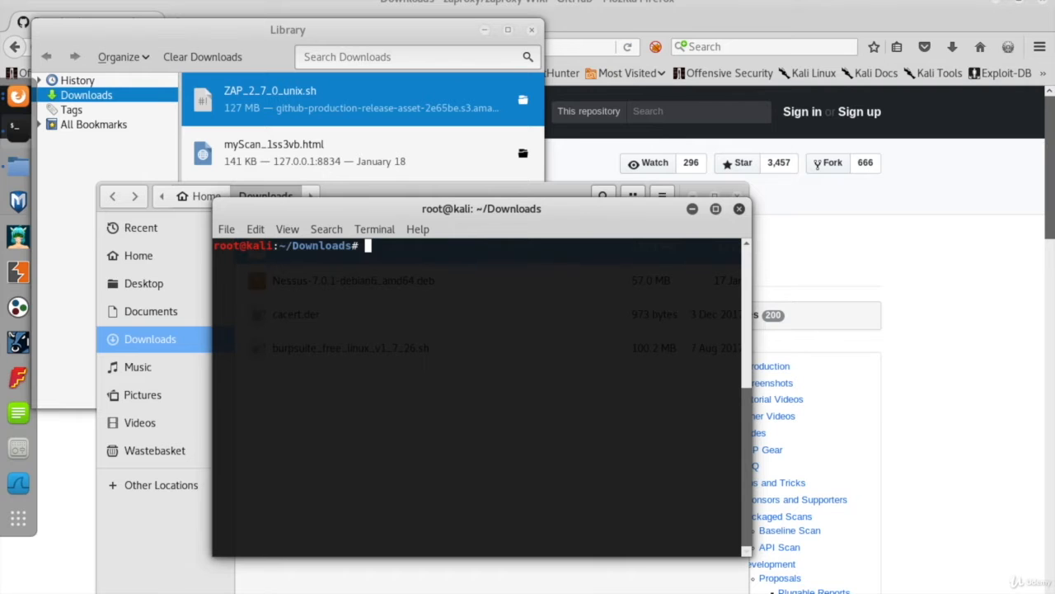
# Launch OWASP ZAP from the installed applications, closing the Library window, and start without persisting the session
pyautogui.click(18, 518)
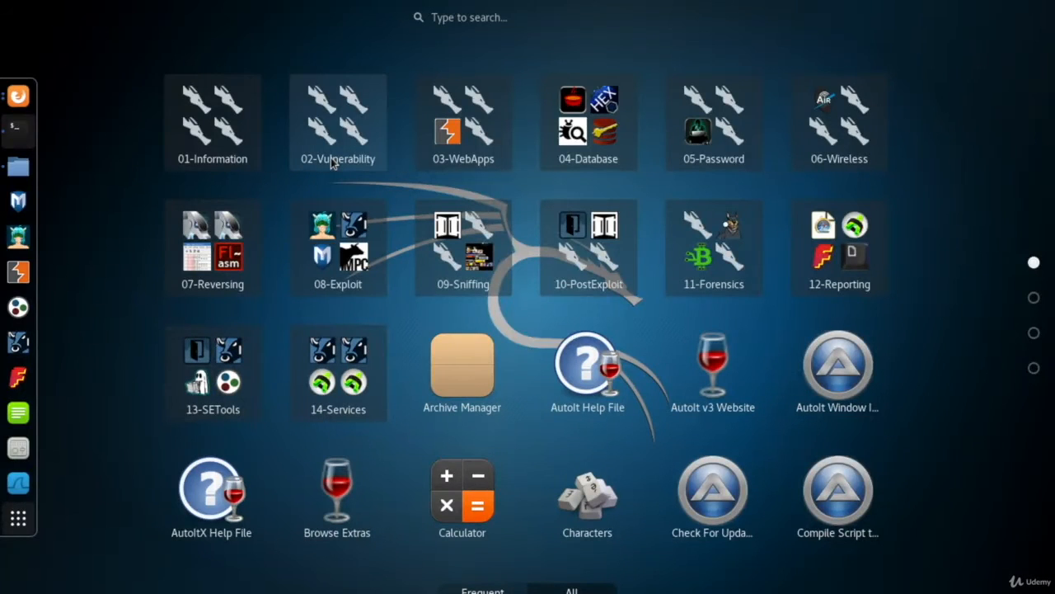
pyautogui.write('owa')
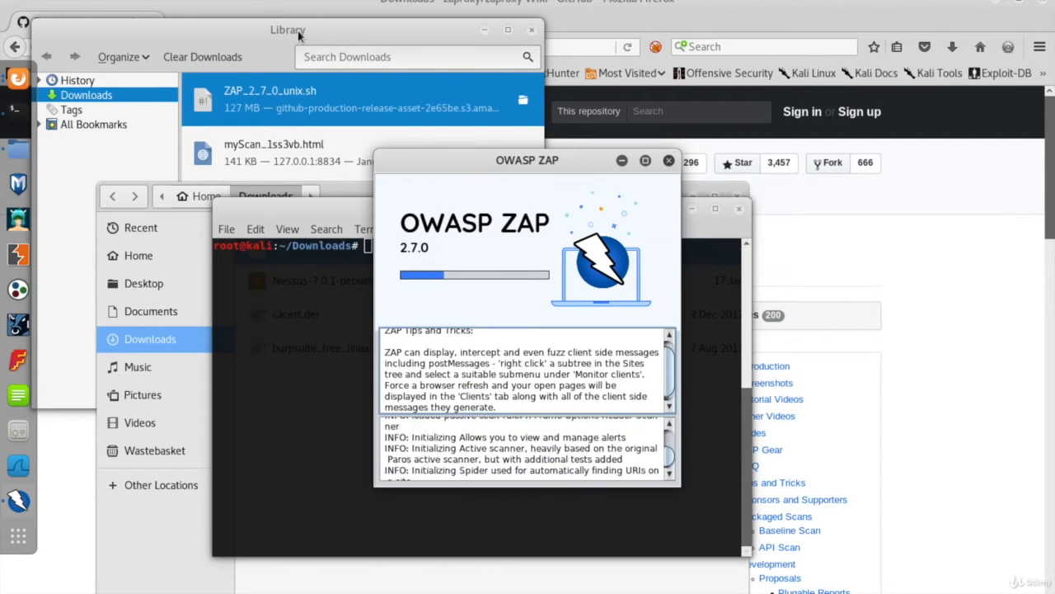
pyautogui.click(447, 30)
pyautogui.click(532, 30)
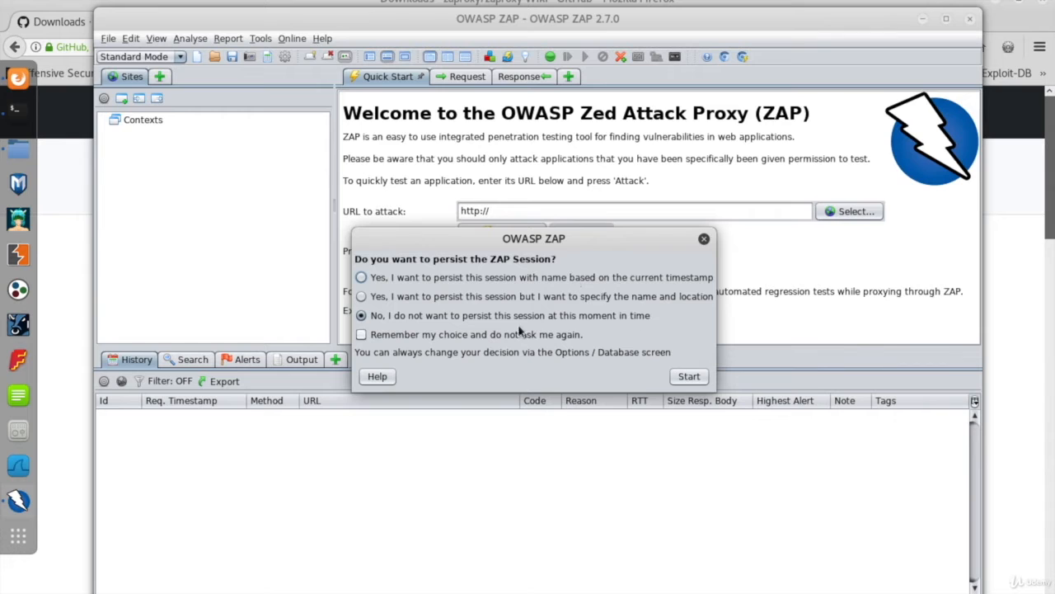
pyautogui.click(688, 377)
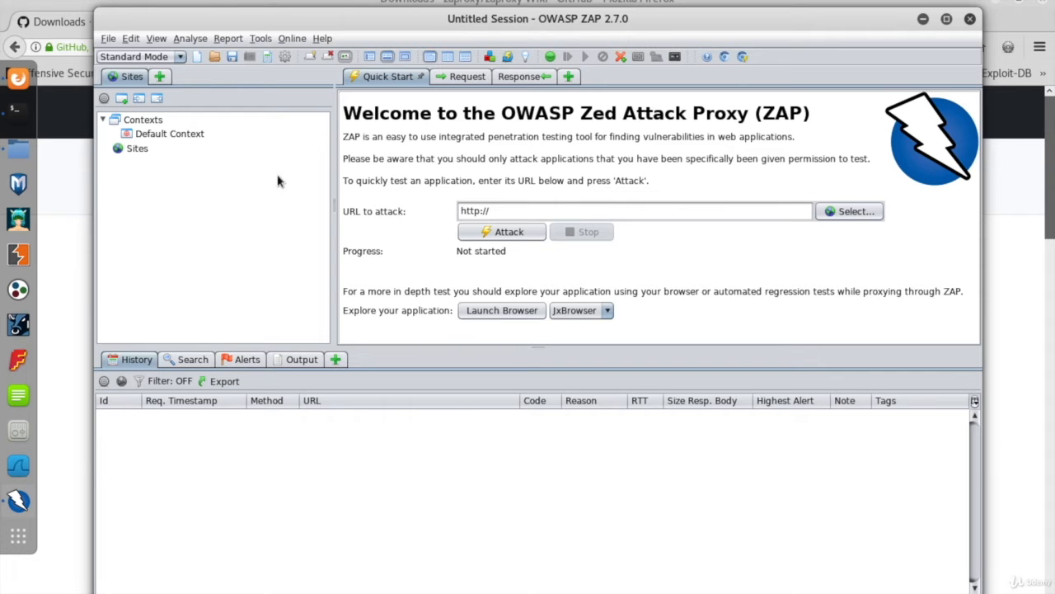
pyautogui.click(535, 211)
pyautogui.write('www.owaspbwa.com')
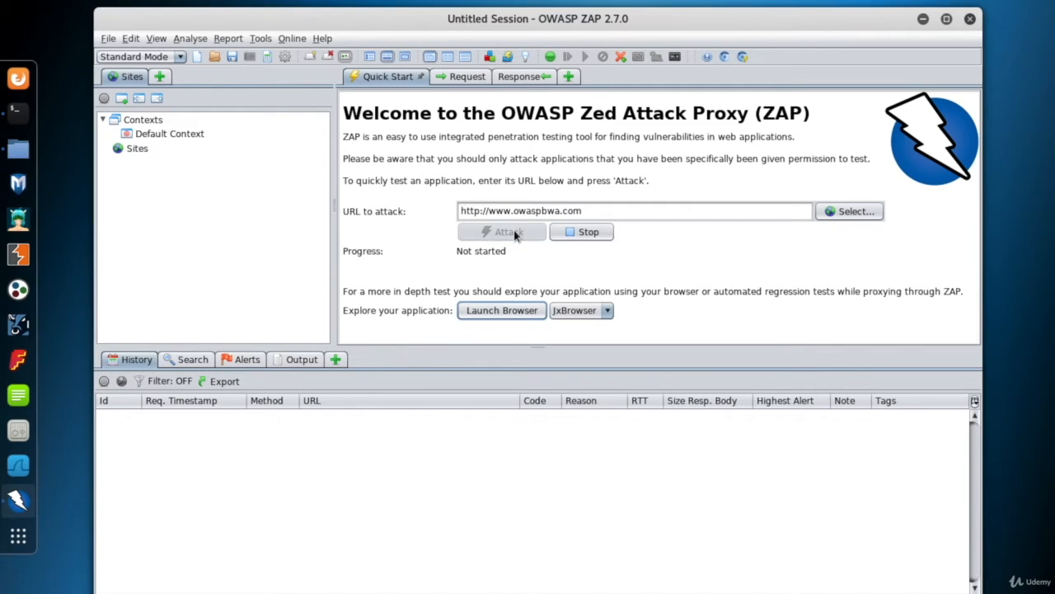
pyautogui.click(514, 233)
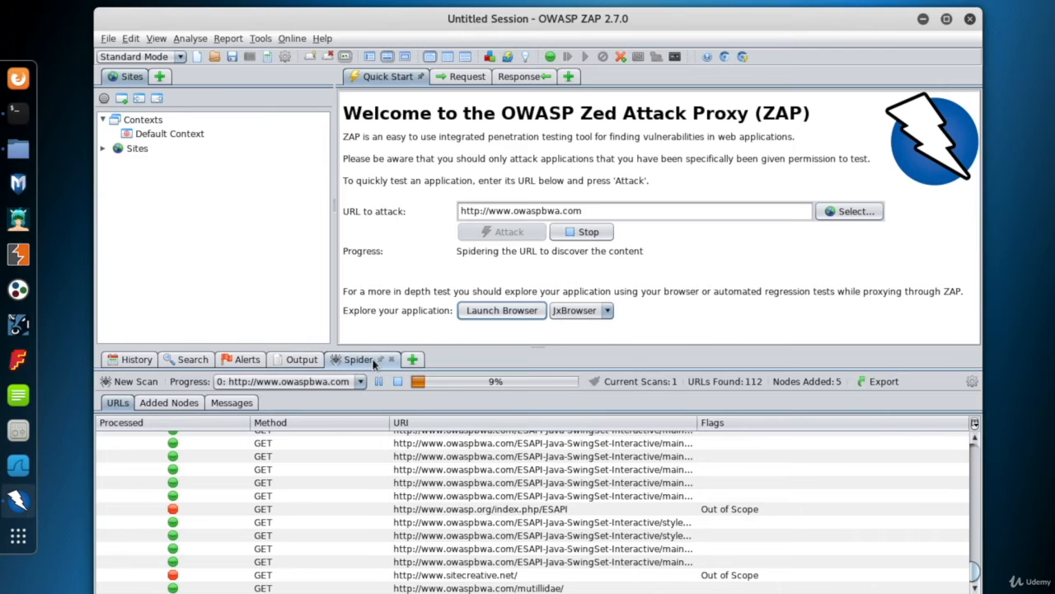
pyautogui.click(103, 148)
pyautogui.click(115, 164)
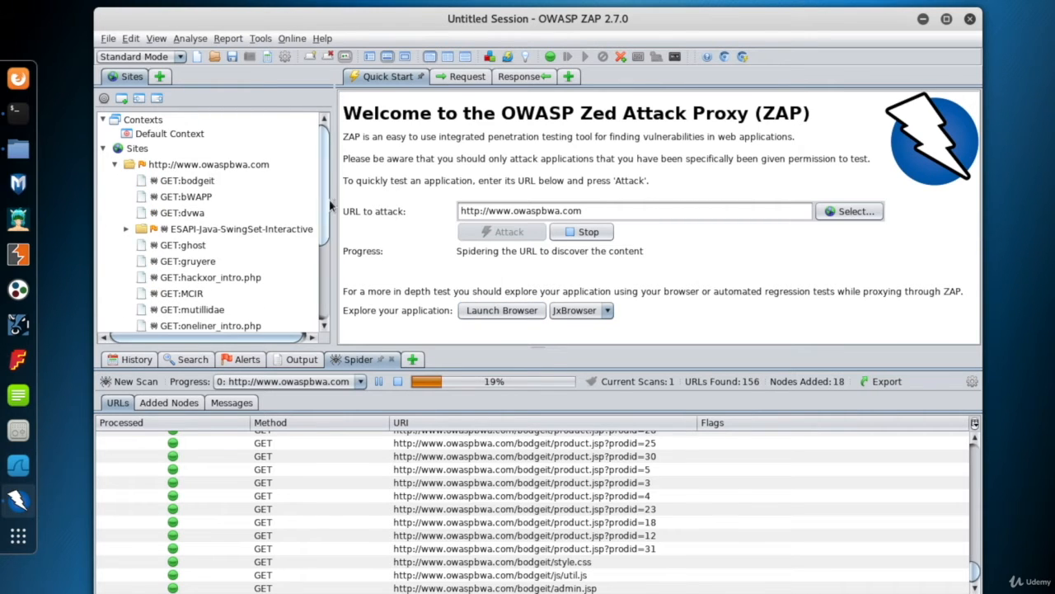
pyautogui.moveTo(323, 188)
pyautogui.mouseDown()
pyautogui.moveTo(327, 206)
pyautogui.moveTo(331, 188)
pyautogui.mouseUp()
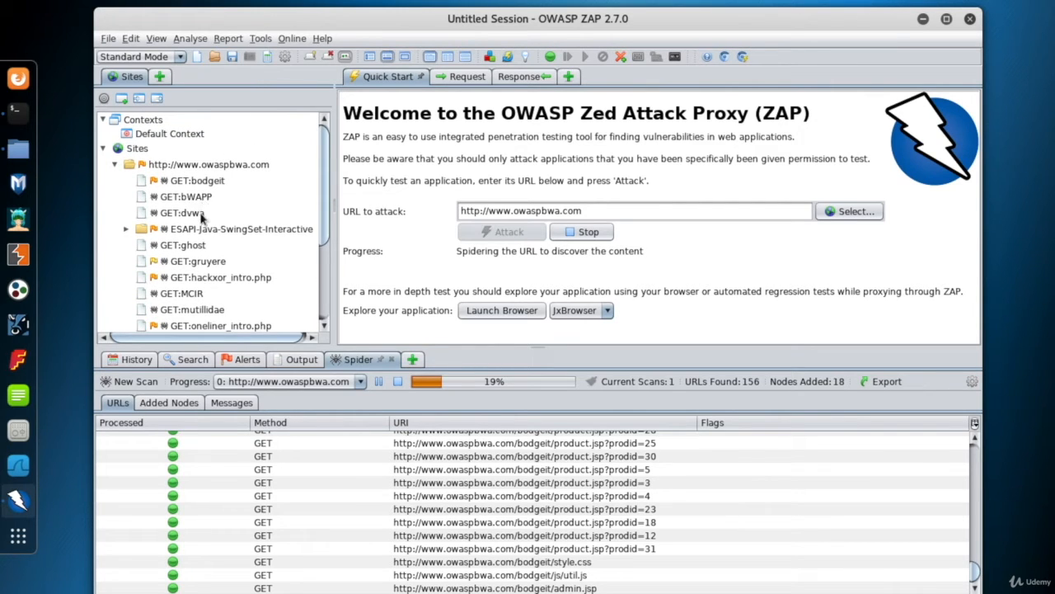
pyautogui.moveTo(327, 187)
pyautogui.mouseDown()
pyautogui.moveTo(327, 290)
pyautogui.moveTo(325, 183)
pyautogui.mouseUp()
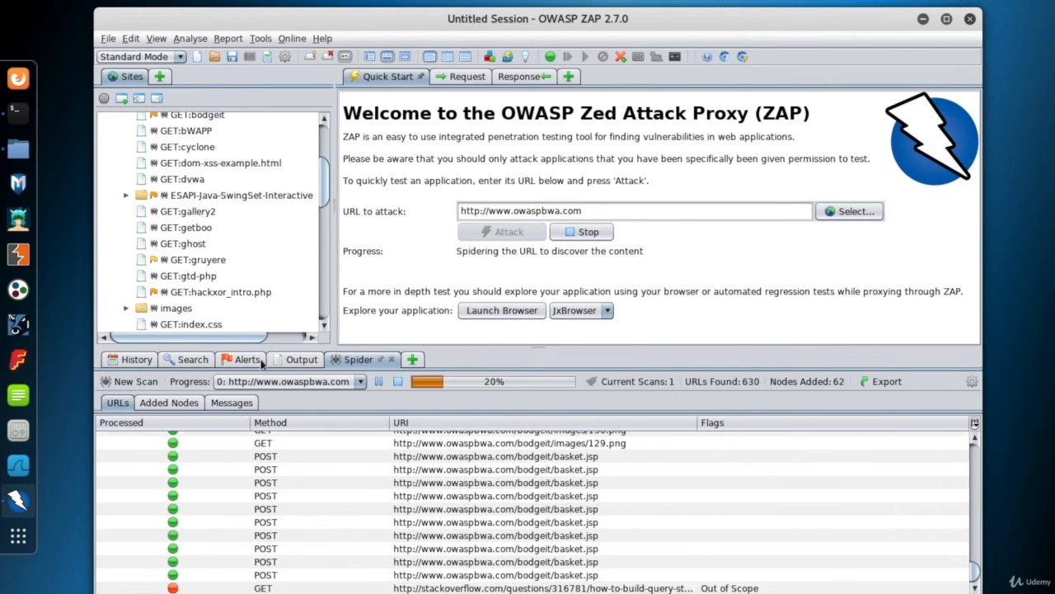
# Review the alerts raised so far, return to the spider progress and look further through the site tree
pyautogui.click(249, 360)
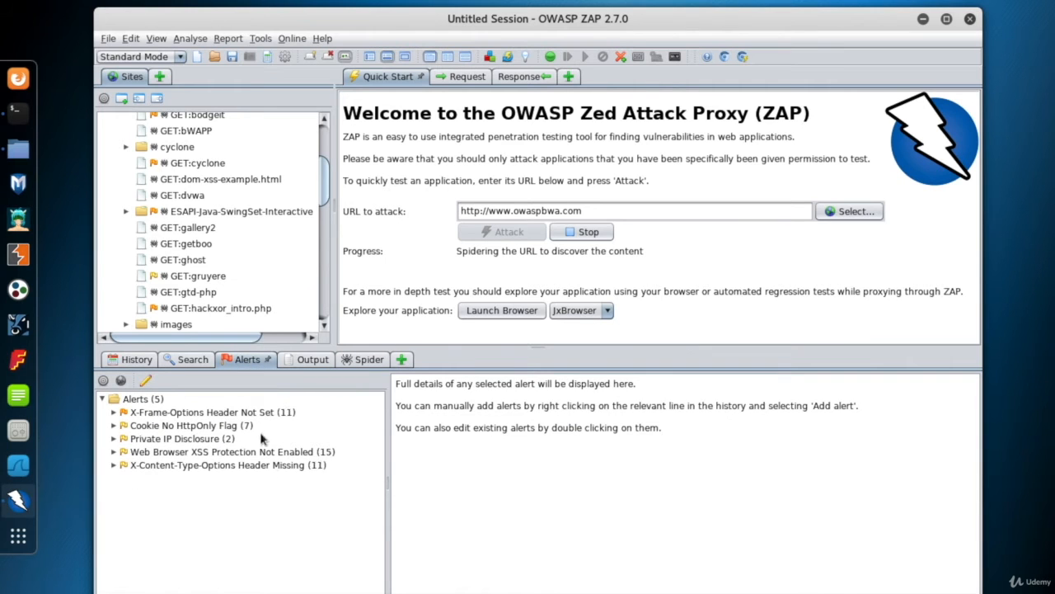
pyautogui.click(361, 360)
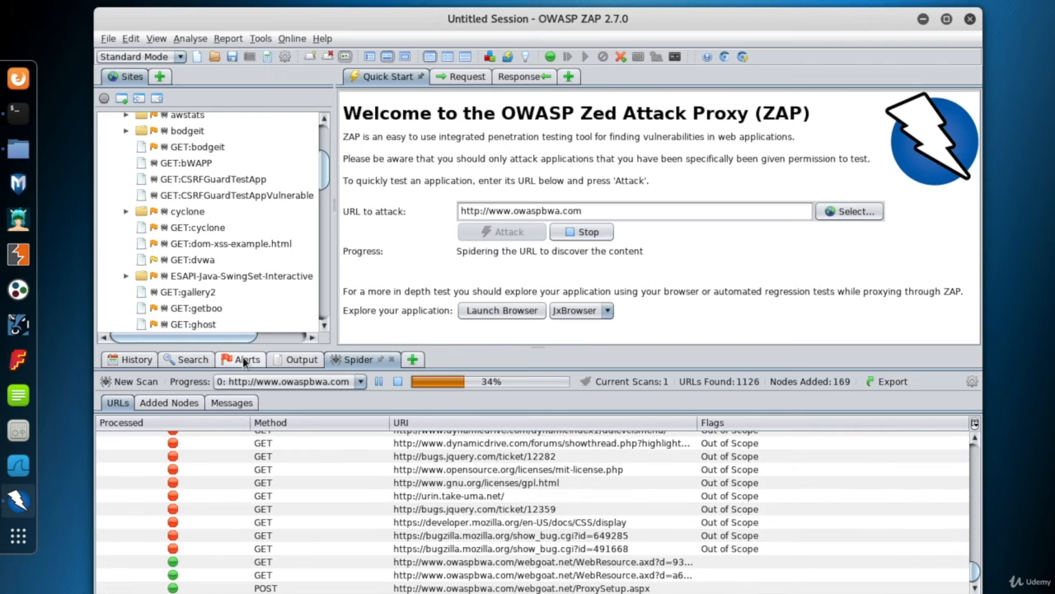
pyautogui.moveTo(328, 180)
pyautogui.mouseDown()
pyautogui.moveTo(325, 162)
pyautogui.moveTo(331, 180)
pyautogui.mouseUp()
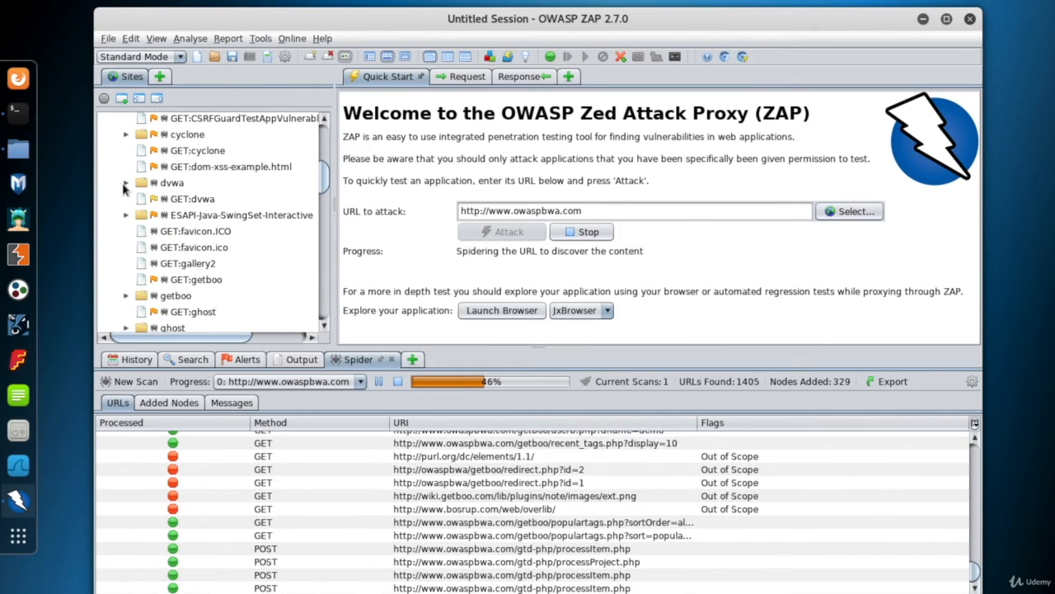
# Expand the dvwa node in the site tree, select GET:login.php and examine its HTTP request, including the requested URL
pyautogui.click(126, 183)
pyautogui.click(129, 185)
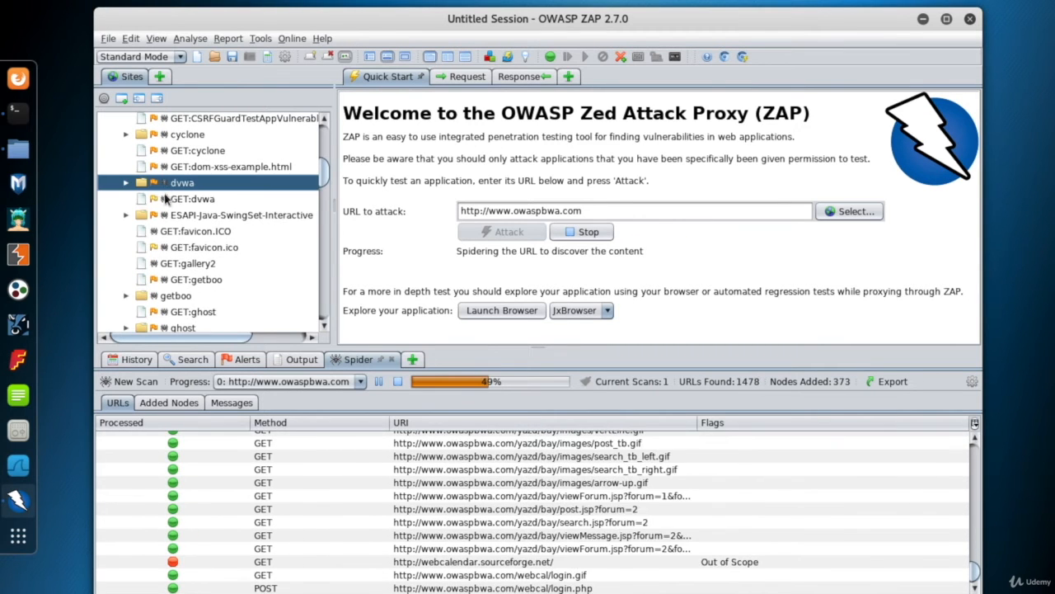
pyautogui.click(126, 182)
pyautogui.click(206, 202)
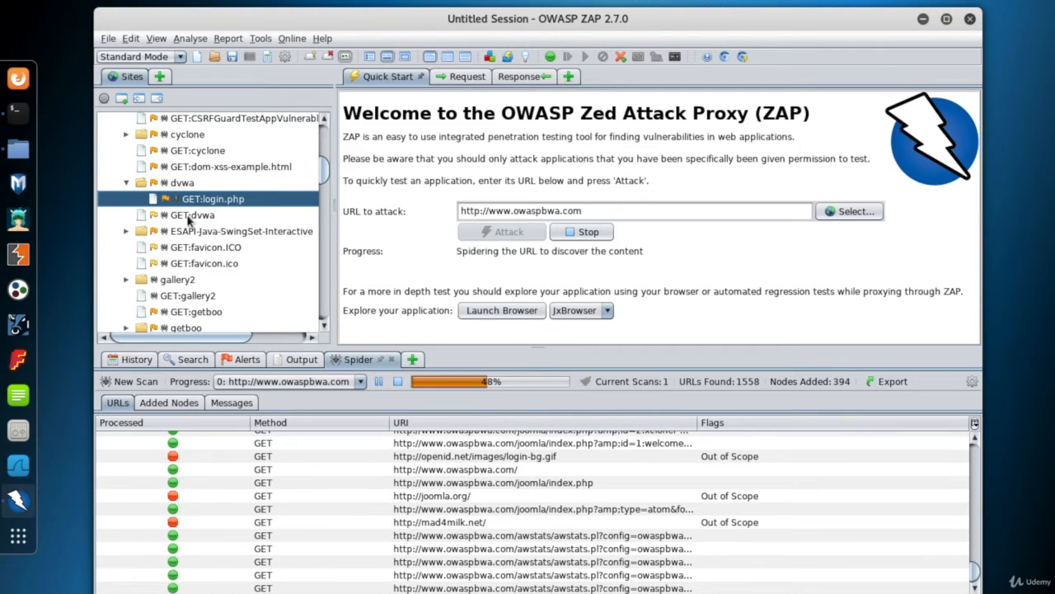
pyautogui.click(202, 213)
pyautogui.click(206, 200)
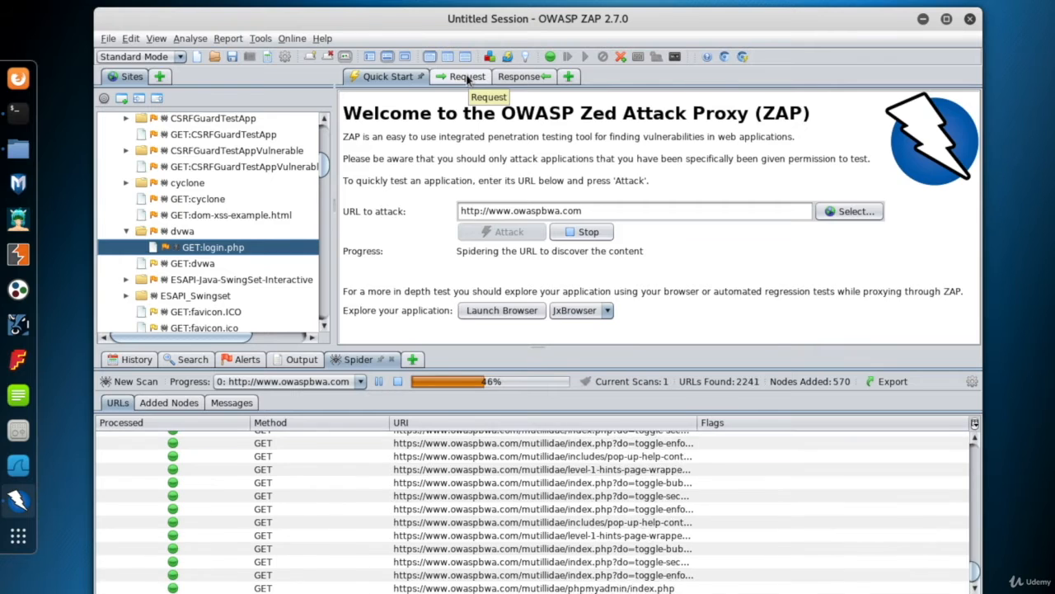
pyautogui.click(466, 76)
pyautogui.moveTo(407, 194); pyautogui.dragTo(409, 262)
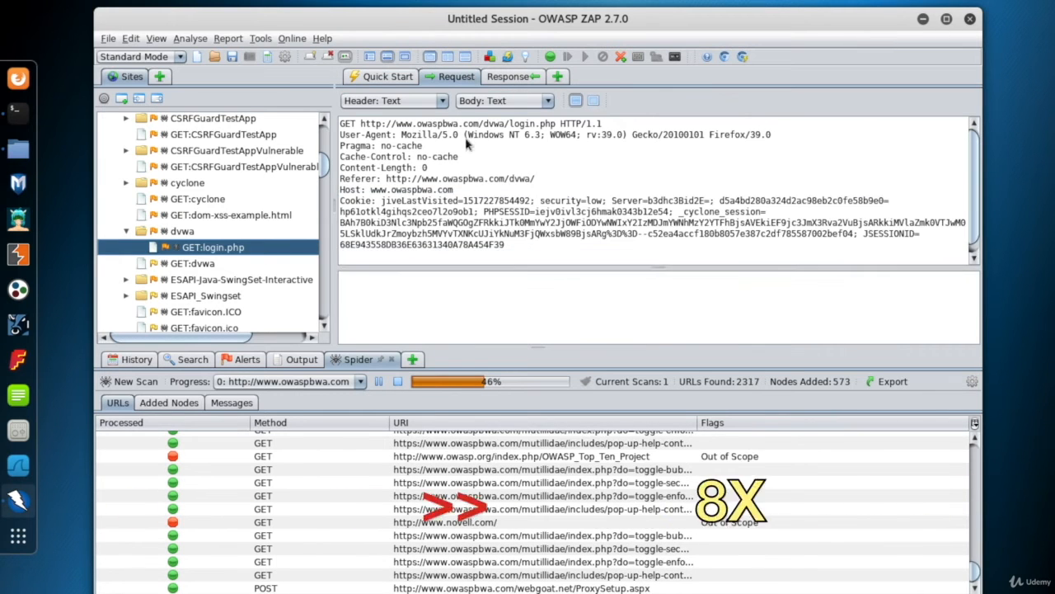
pyautogui.moveTo(555, 124); pyautogui.dragTo(361, 124)
# Enlarge the alerts area and examine the Application Error Disclosure, Session ID in URL Rewrite and Cookie No HttpOnly Flag alerts with their HTTP messages
pyautogui.click(247, 360)
pyautogui.click(199, 412)
pyautogui.click(451, 77)
pyautogui.moveTo(548, 347); pyautogui.dragTo(548, 325)
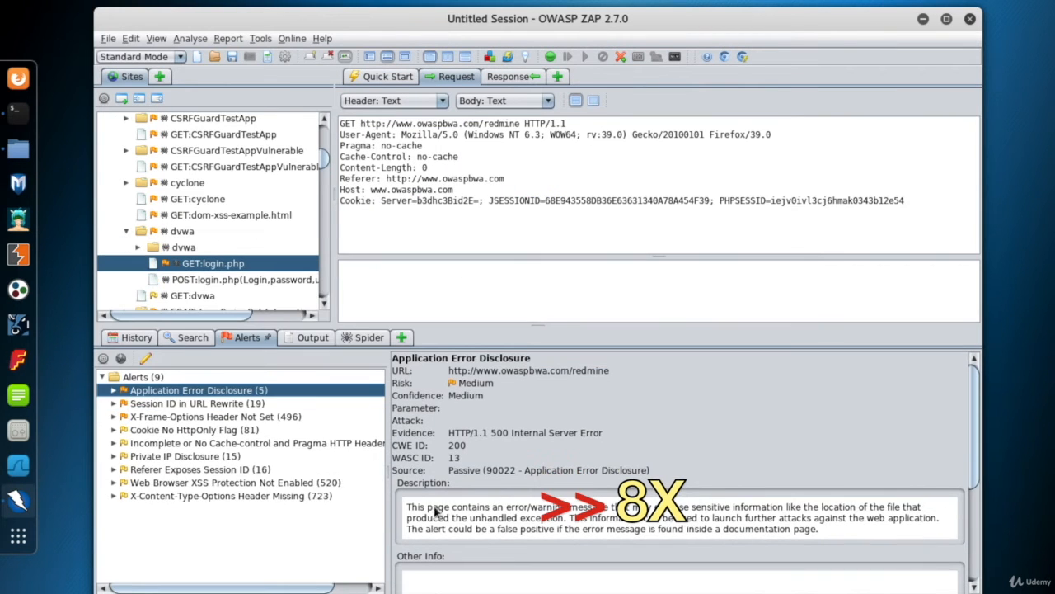
pyautogui.moveTo(407, 507); pyautogui.dragTo(781, 509)
pyautogui.click(178, 419)
pyautogui.click(165, 404)
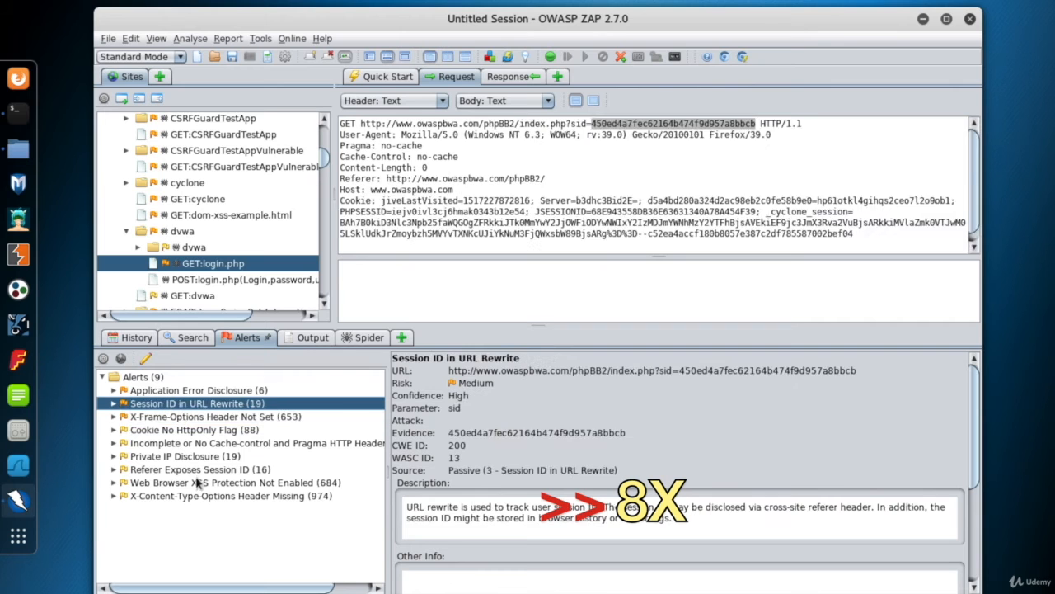
pyautogui.click(152, 429)
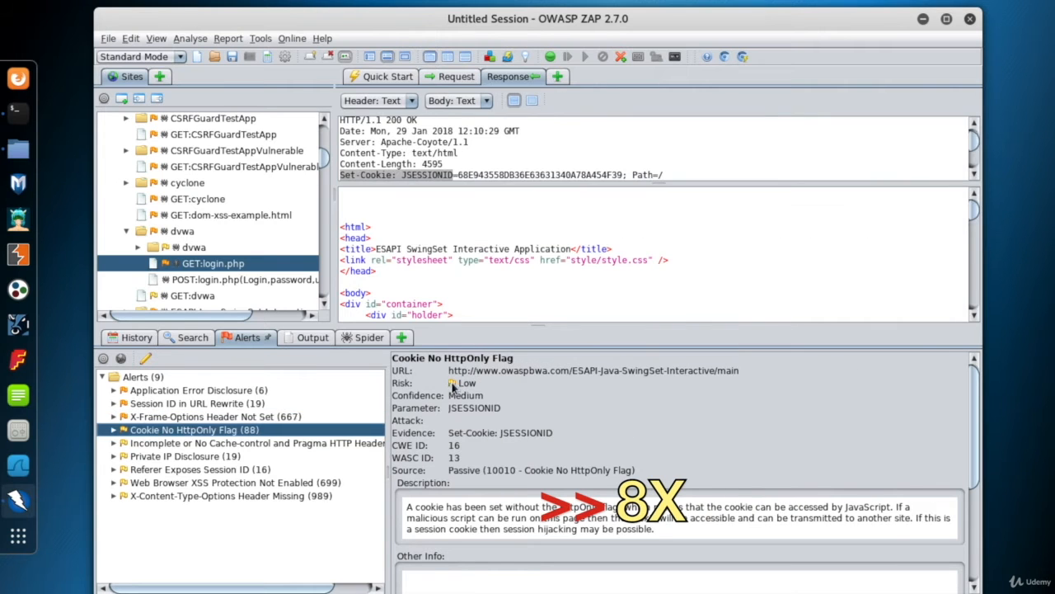
pyautogui.click(363, 338)
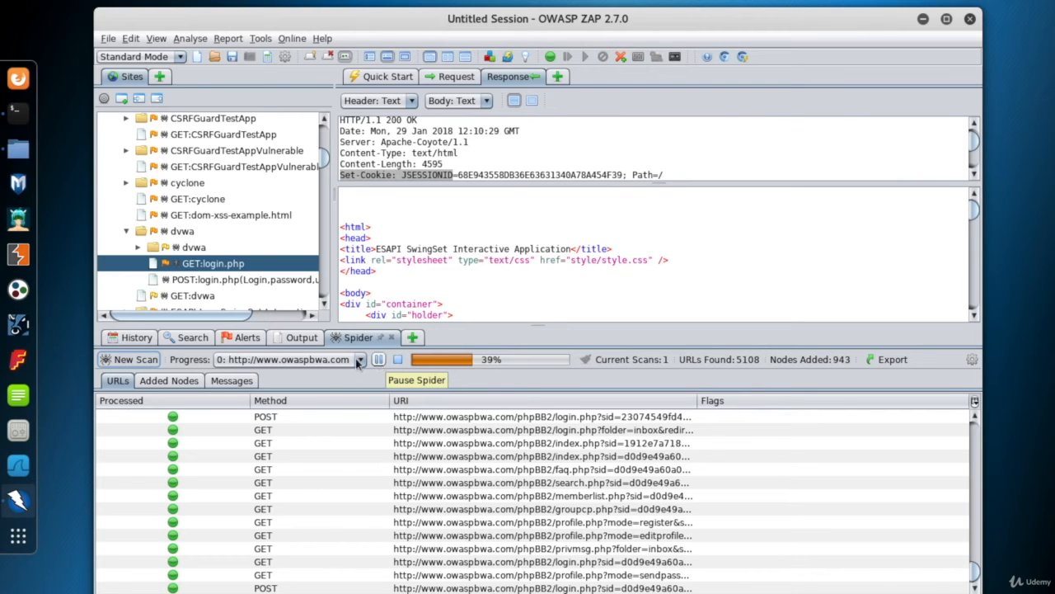
pyautogui.click(399, 360)
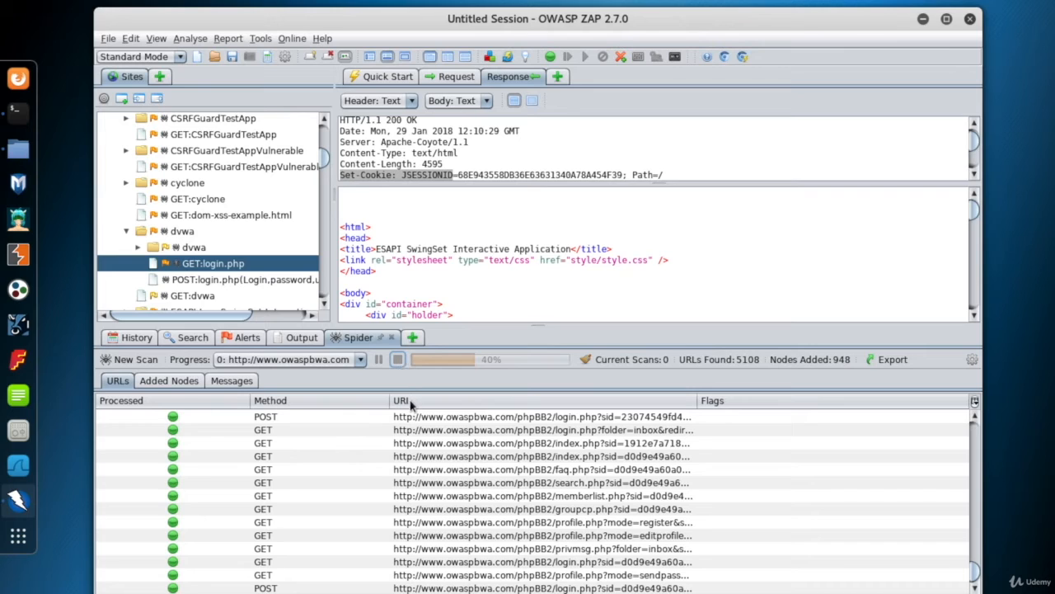
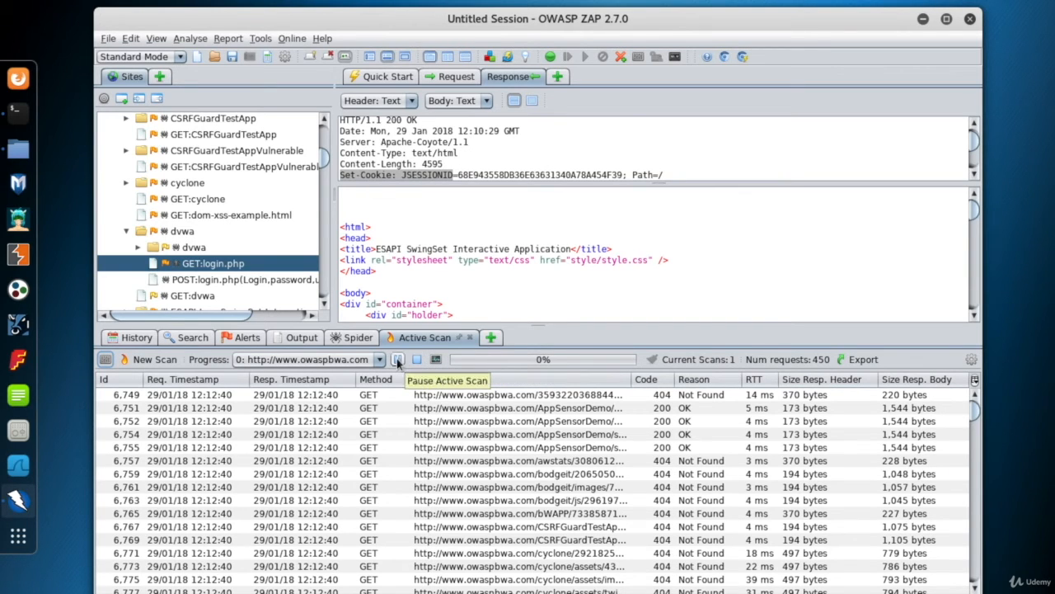
pyautogui.click(247, 337)
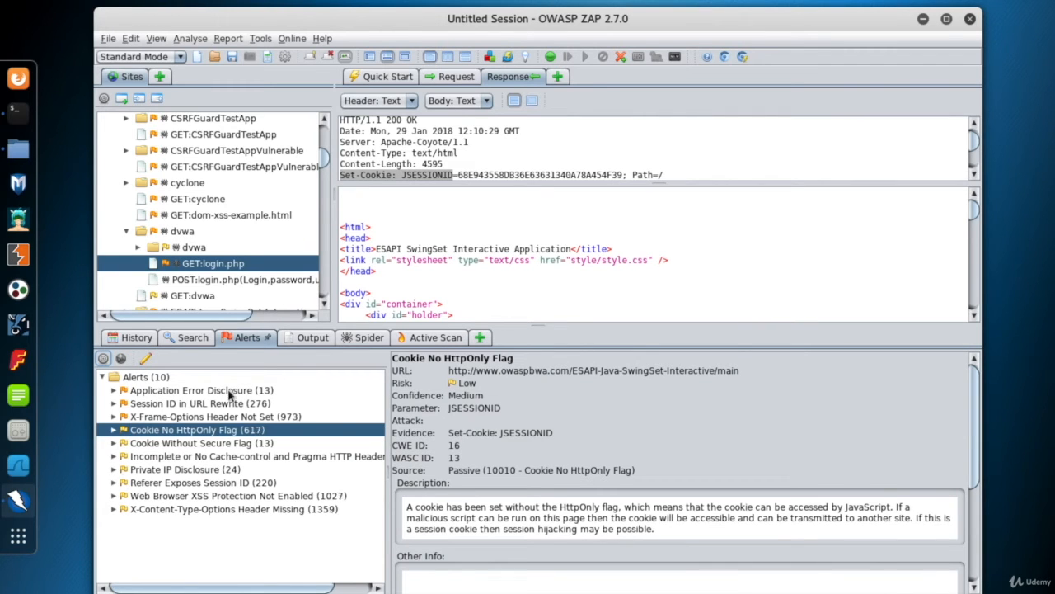
pyautogui.click(451, 340)
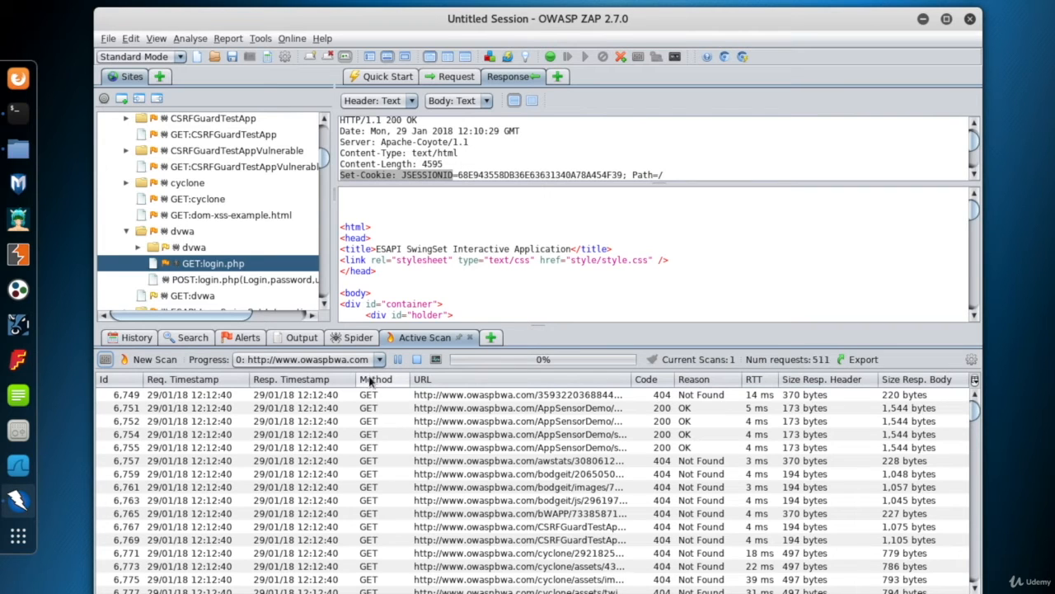
pyautogui.click(436, 359)
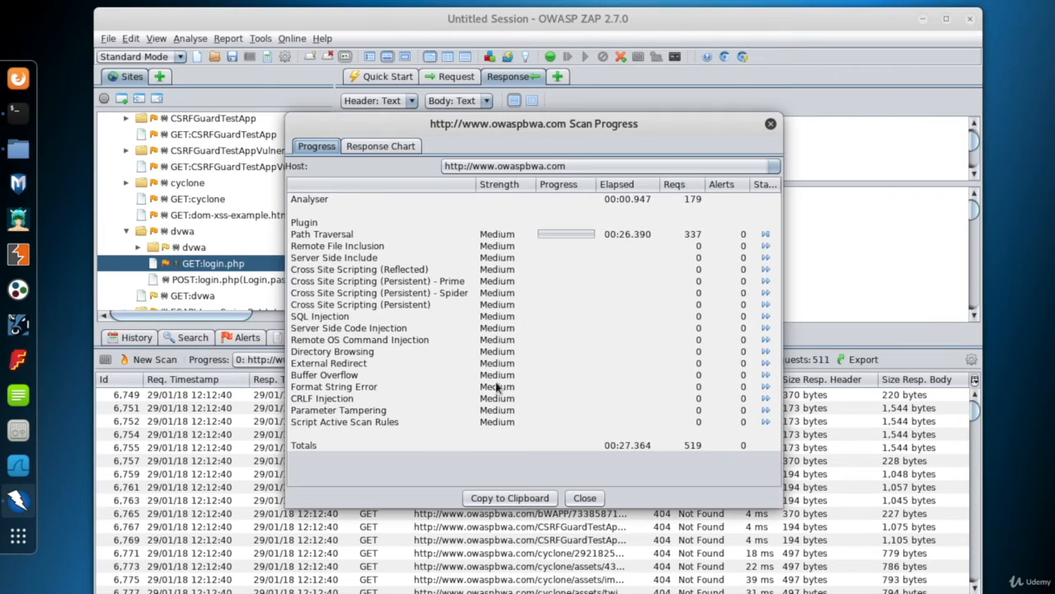
pyautogui.moveTo(638, 124); pyautogui.dragTo(718, 89)
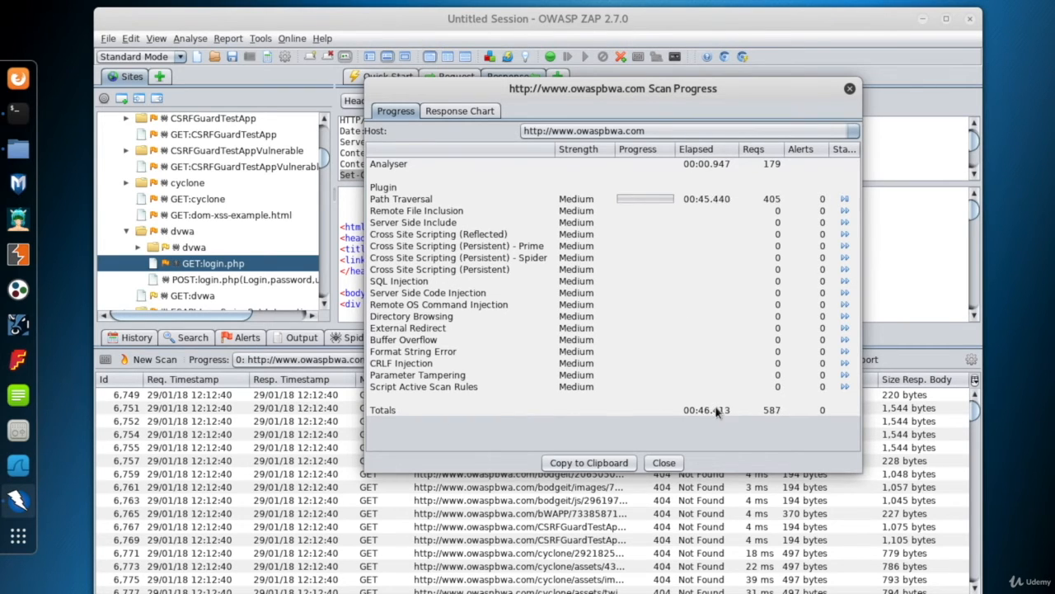
# Bring up the alerts beside the scan progress details and skip the Path Traversal scanner
pyautogui.click(247, 337)
pyautogui.moveTo(540, 88); pyautogui.dragTo(660, 52)
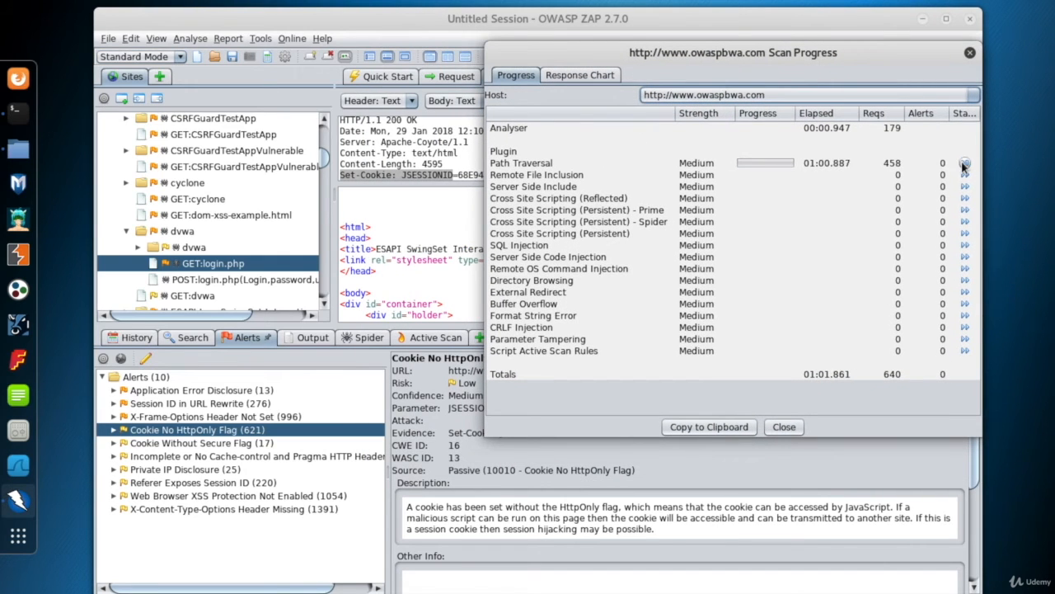
pyautogui.click(964, 164)
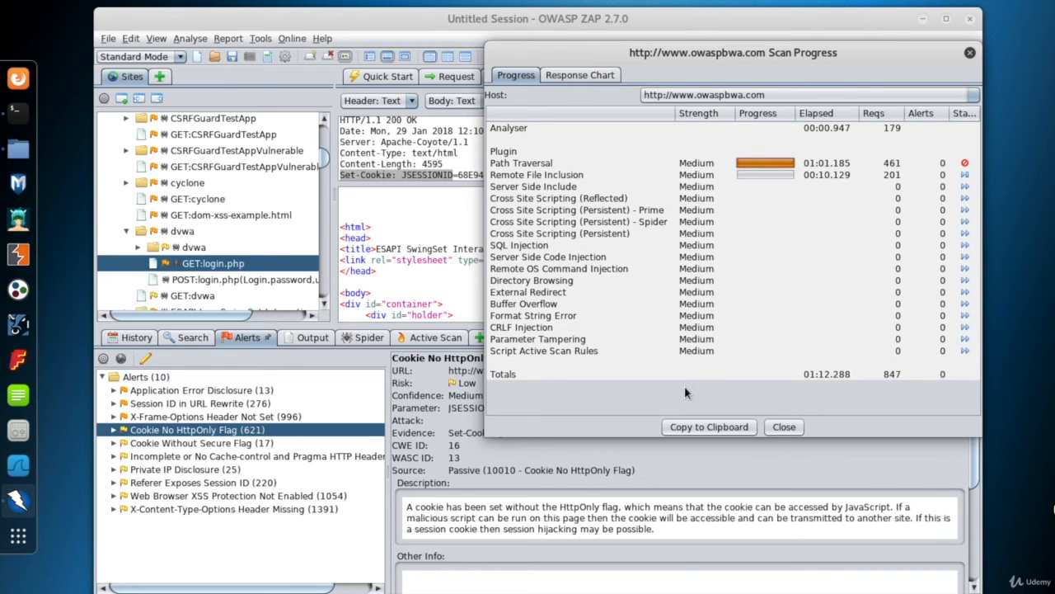
# Rearrange the windows, close the scan progress details and inspect the AppSensorDemo requests sent by the active scan
pyautogui.moveTo(606, 52); pyautogui.dragTo(676, 59)
pyautogui.moveTo(588, 20); pyautogui.dragTo(562, 14)
pyautogui.click(409, 330)
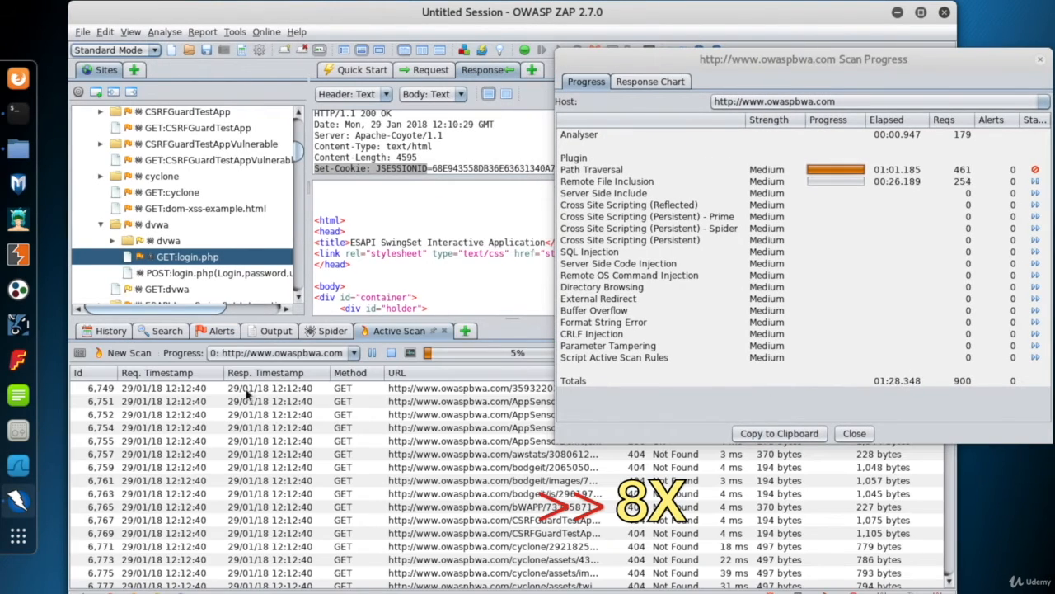
pyautogui.click(495, 387)
pyautogui.click(854, 433)
pyautogui.click(495, 401)
# Select the Application Error Disclosure alert and alternate between the alerts and the active scan requests to check for new findings
pyautogui.click(216, 331)
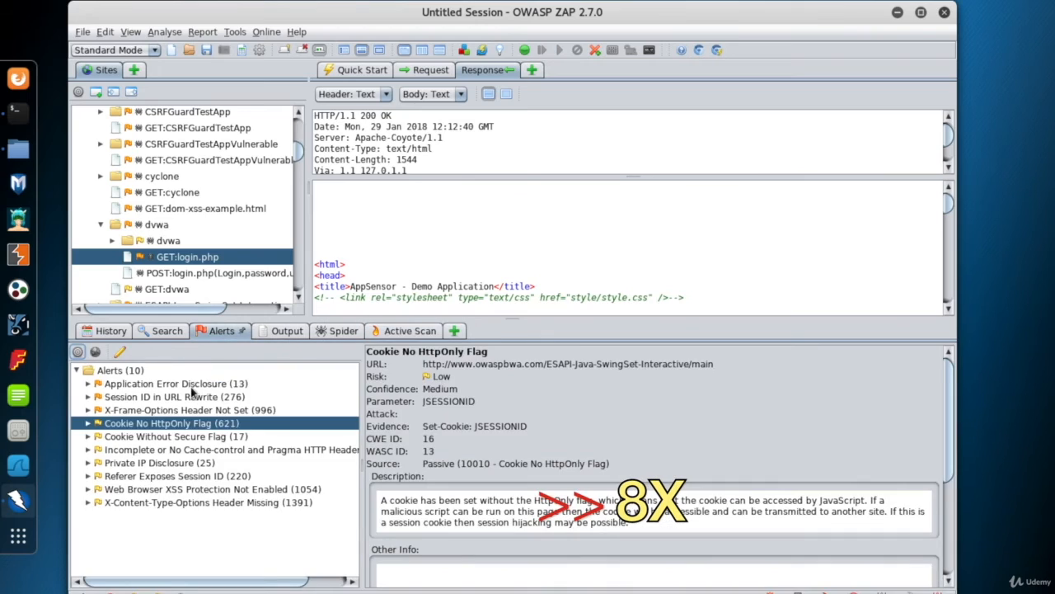
pyautogui.click(189, 383)
pyautogui.click(409, 330)
pyautogui.click(219, 330)
pyautogui.click(410, 330)
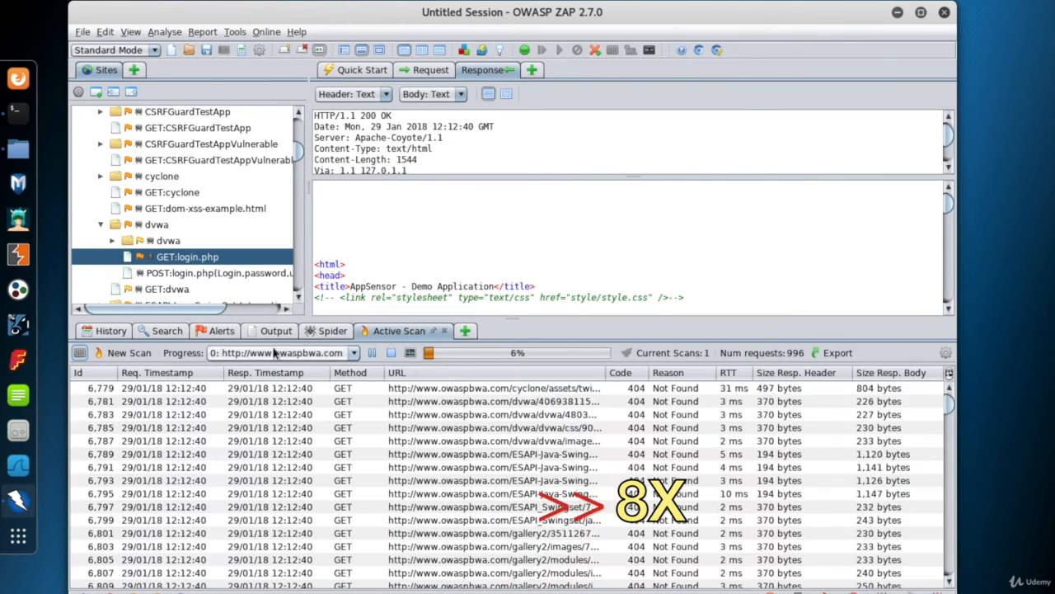
# Reopen the scan progress details with the alerts behind them and skip the Remote File Inclusion and Server Side Include scanners
pyautogui.click(396, 351)
pyautogui.click(203, 333)
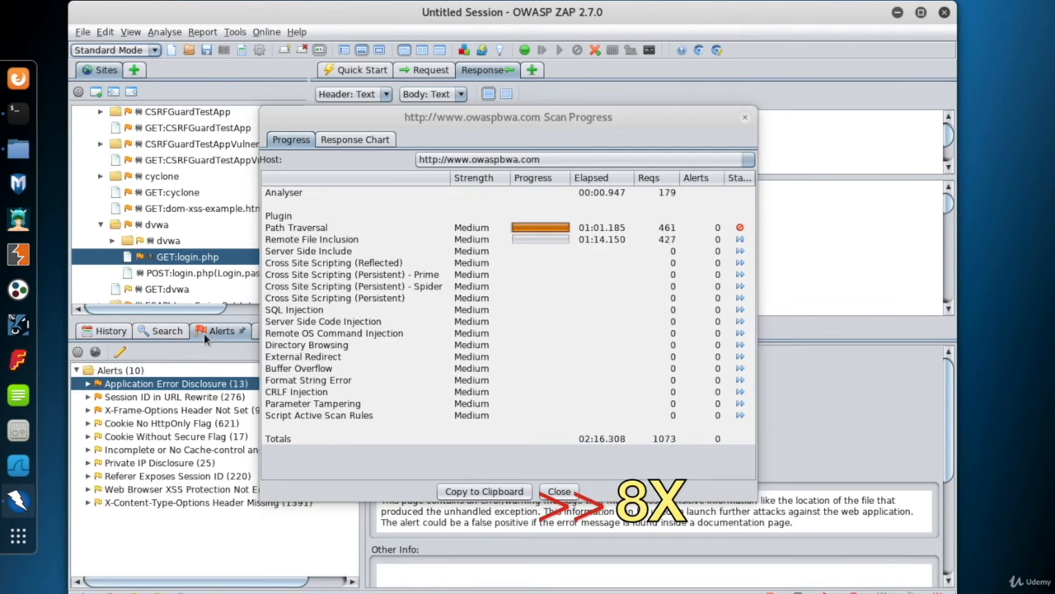
pyautogui.click(575, 466)
pyautogui.click(739, 239)
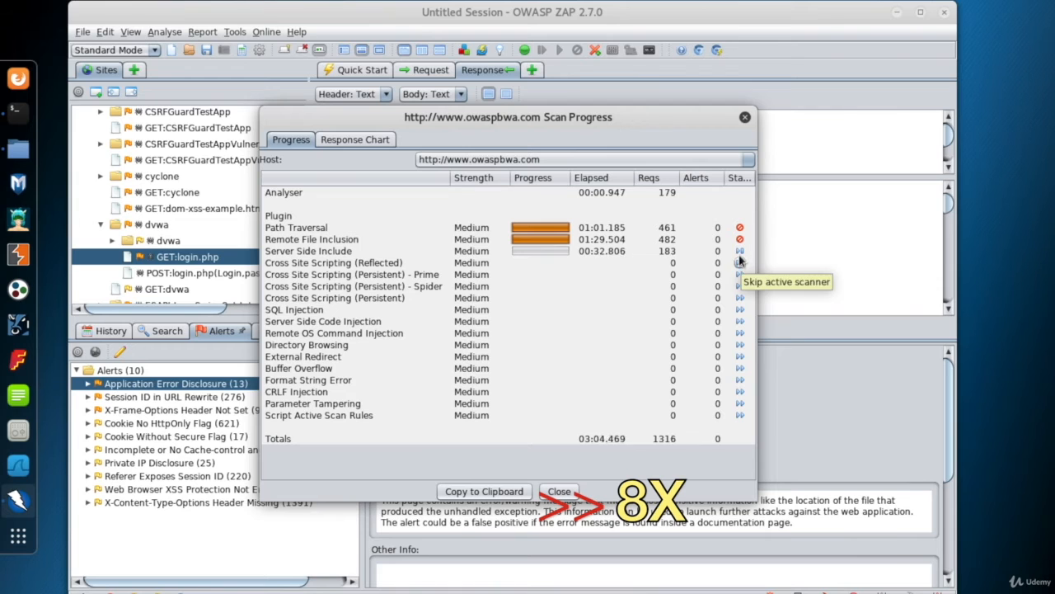
pyautogui.click(740, 251)
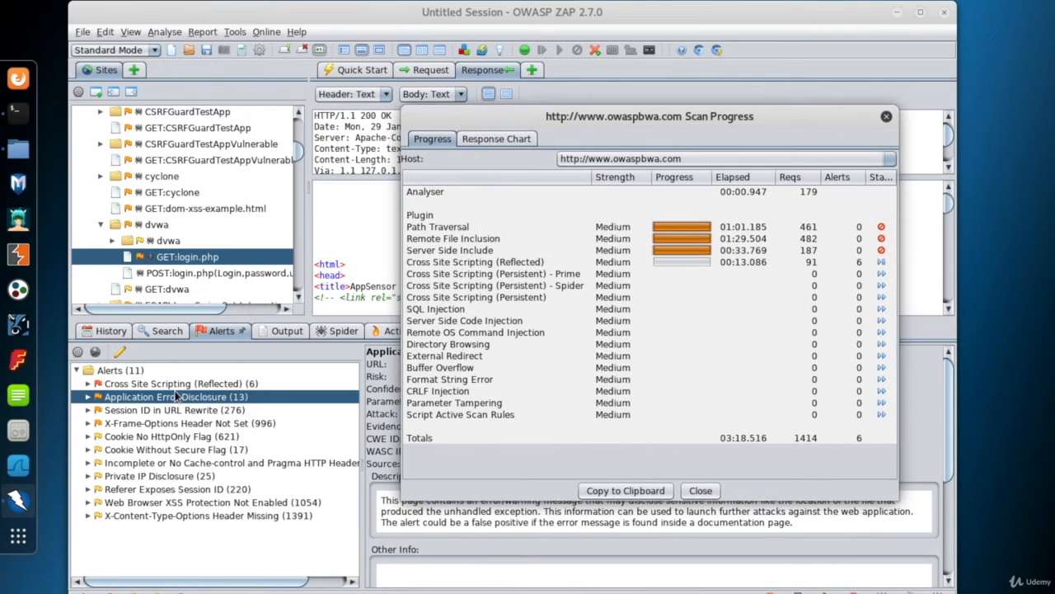
# Close the scan progress details, expand the Cross Site Scripting (Reflected) alert and examine its first awstats.pl instance
pyautogui.click(887, 116)
pyautogui.click(145, 384)
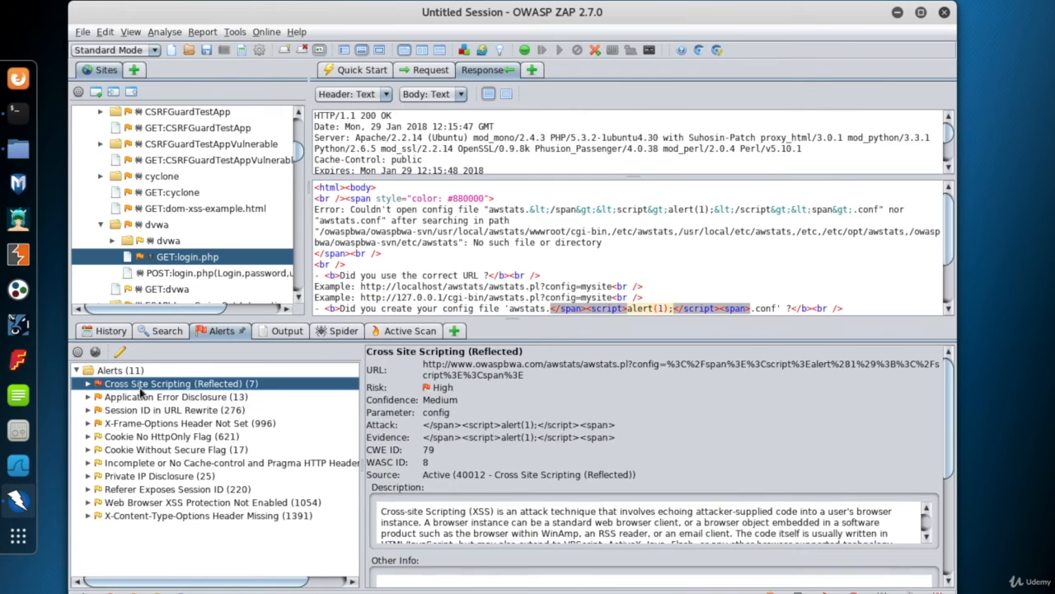
pyautogui.click(89, 384)
pyautogui.click(223, 399)
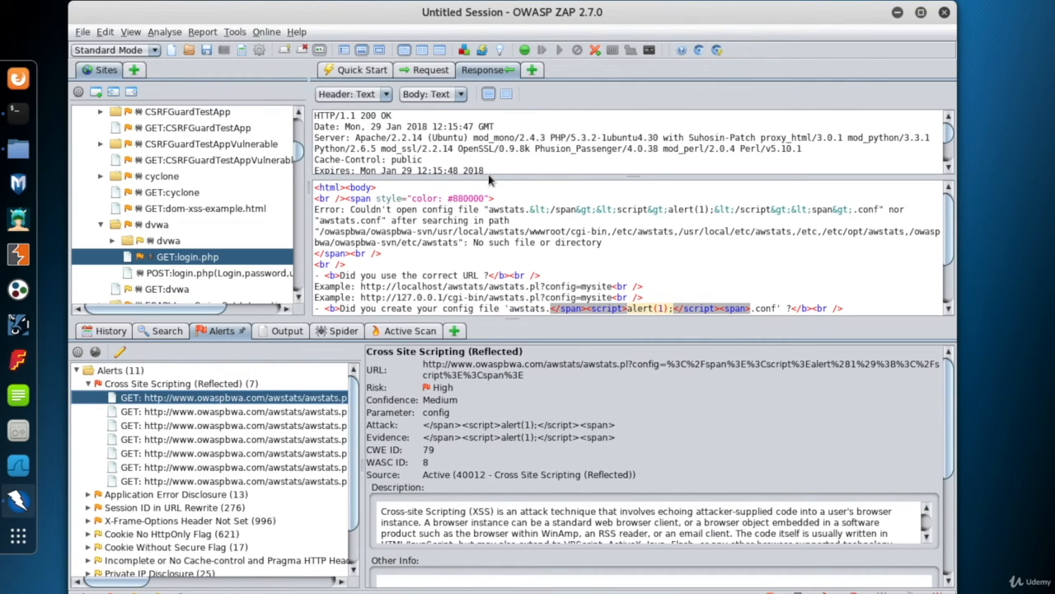
# Copy the full awstats.pl attack URL, including its config parameter, from the alert's HTTP request
pyautogui.click(424, 71)
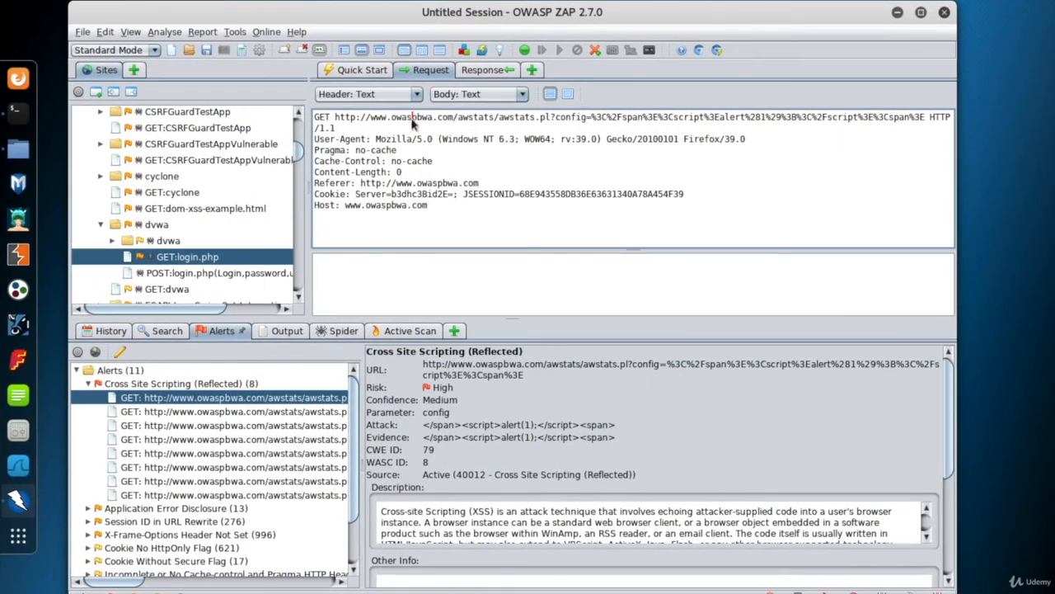
pyautogui.moveTo(337, 120); pyautogui.dragTo(921, 118)
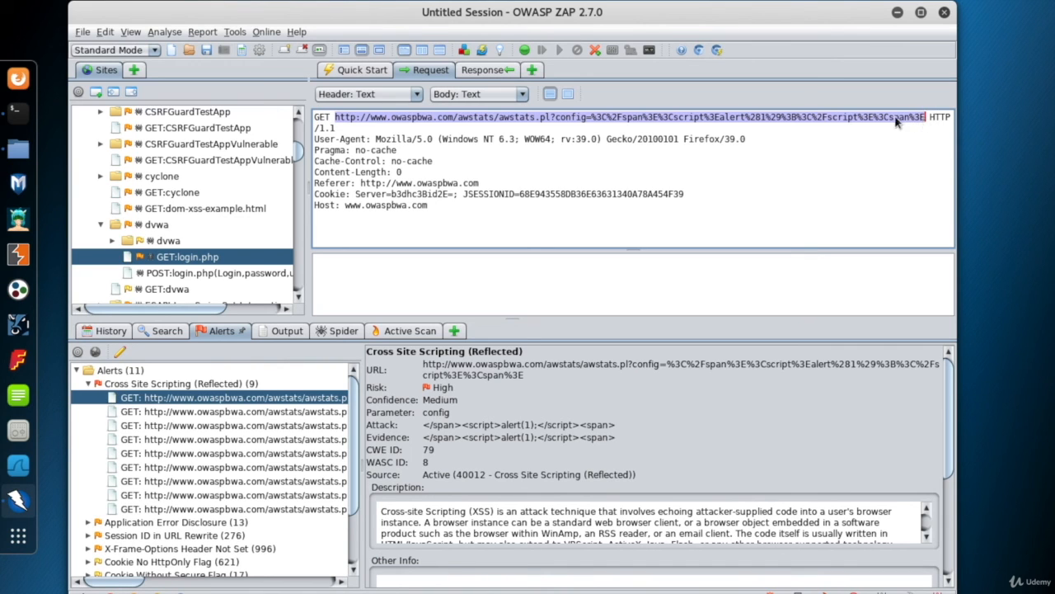
pyautogui.rightClick(897, 122)
pyautogui.click(874, 316)
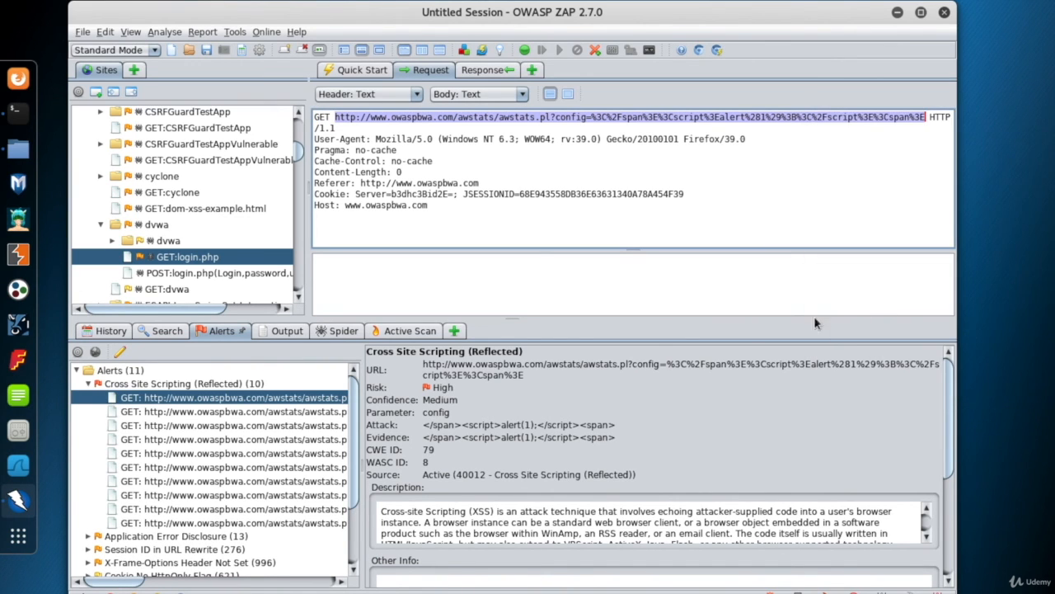
# Switch to Firefox and select the current page address for replacement
pyautogui.click(19, 79)
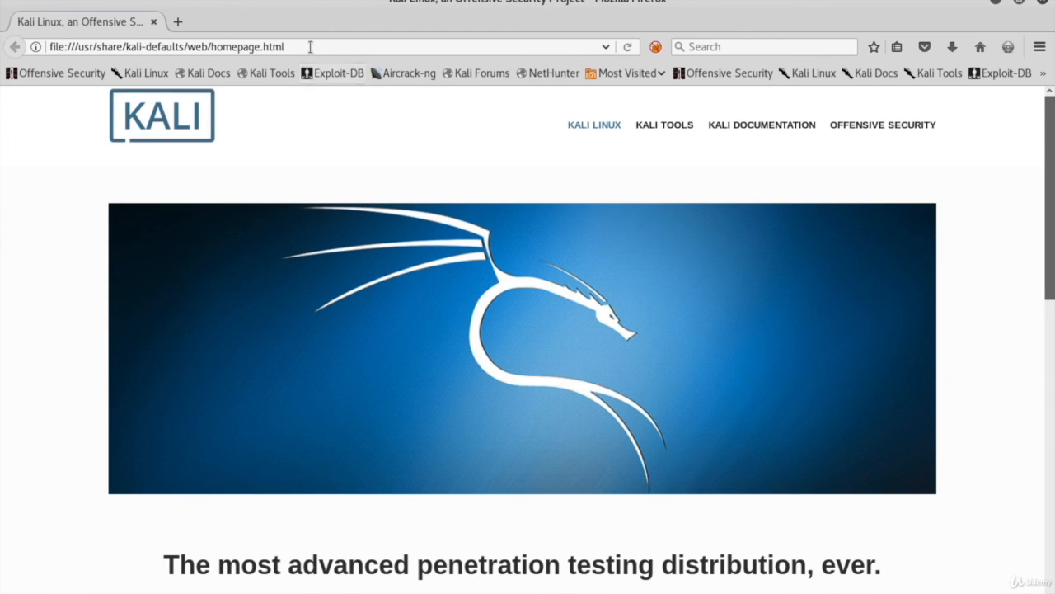
pyautogui.click(310, 46)
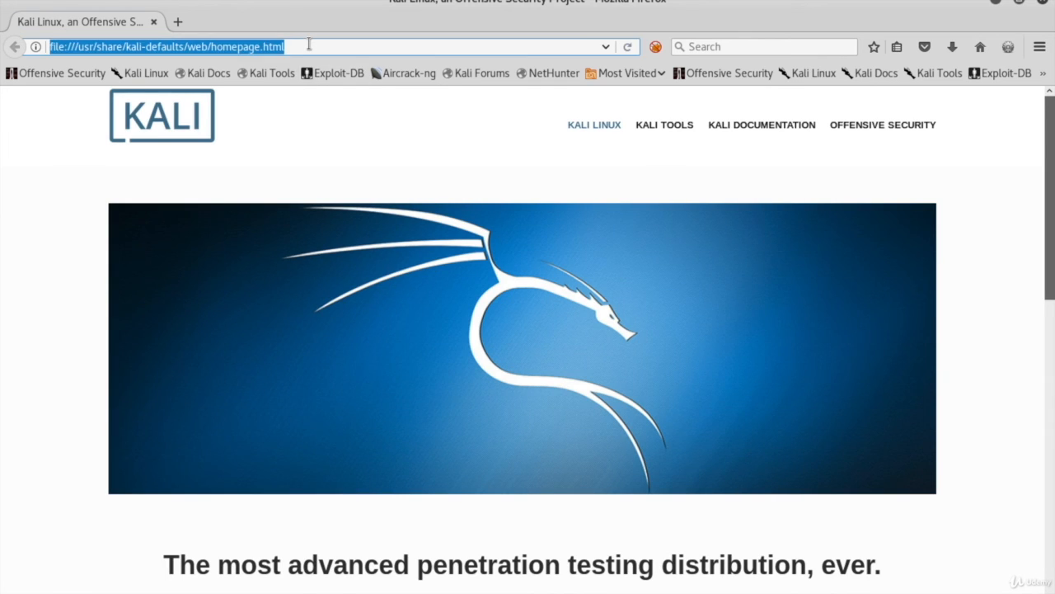